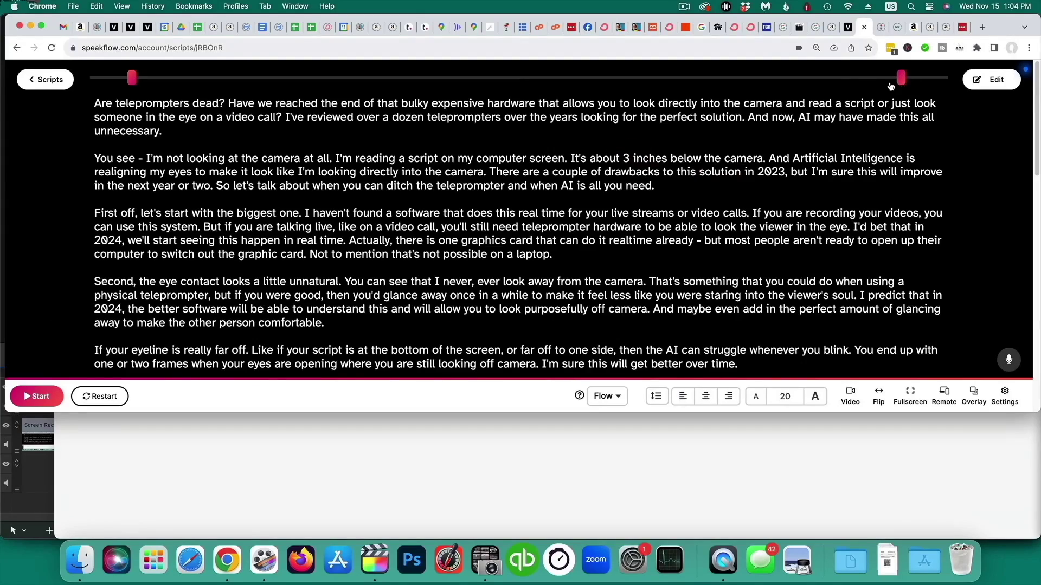
- Narrow the Speakflow script's text by pulling its right margin slightly inward
drag(698, 86, 697, 86)
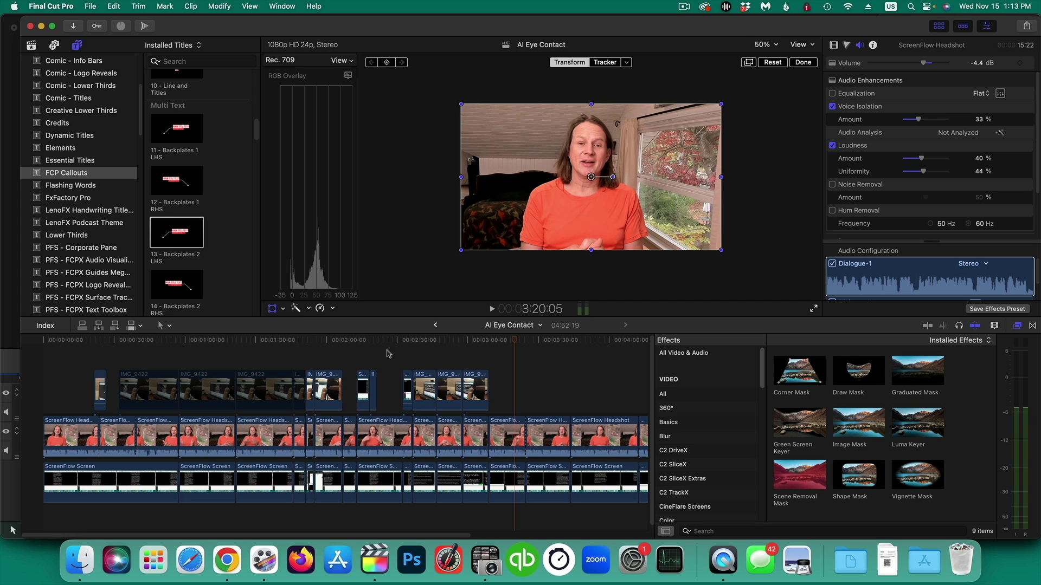
- Play the AI Eye Contact edit from its beginning, then switch over to VEED in Chrome
click(387, 343)
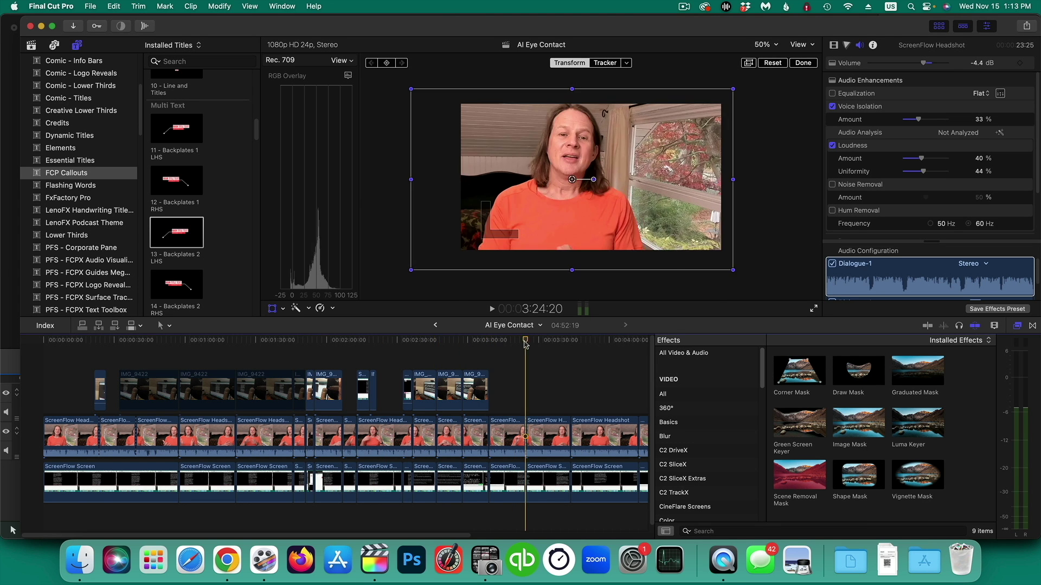
click(342, 342)
key(Home)
key(space)
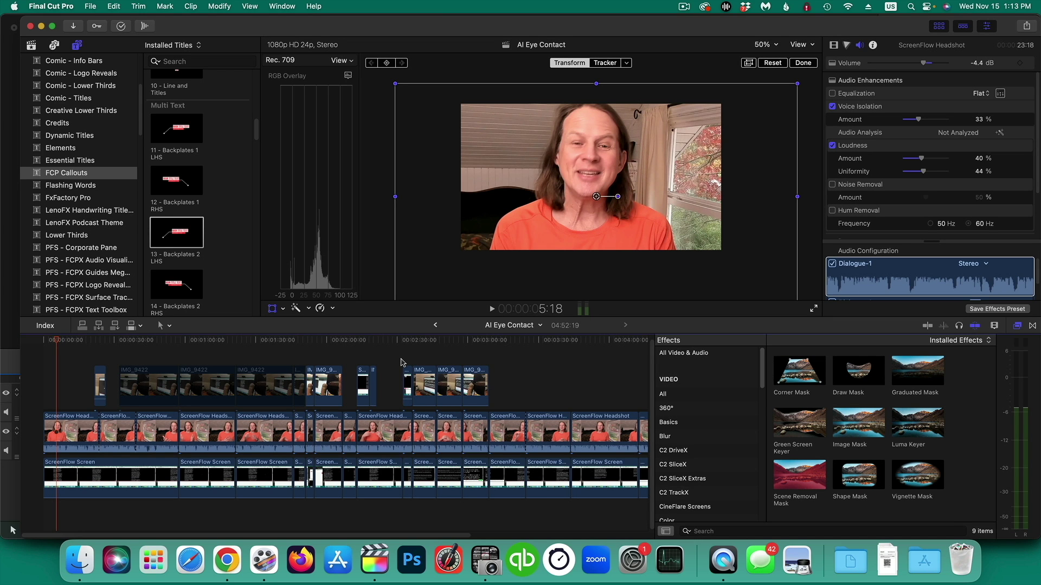
key(super+Tab)
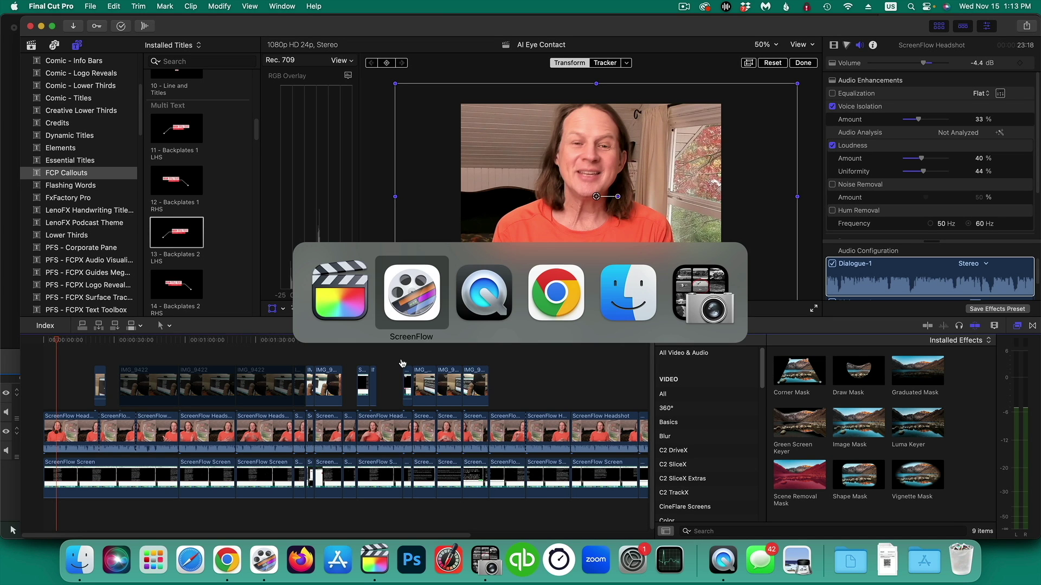
key(super+Tab)
key(super+Tab)
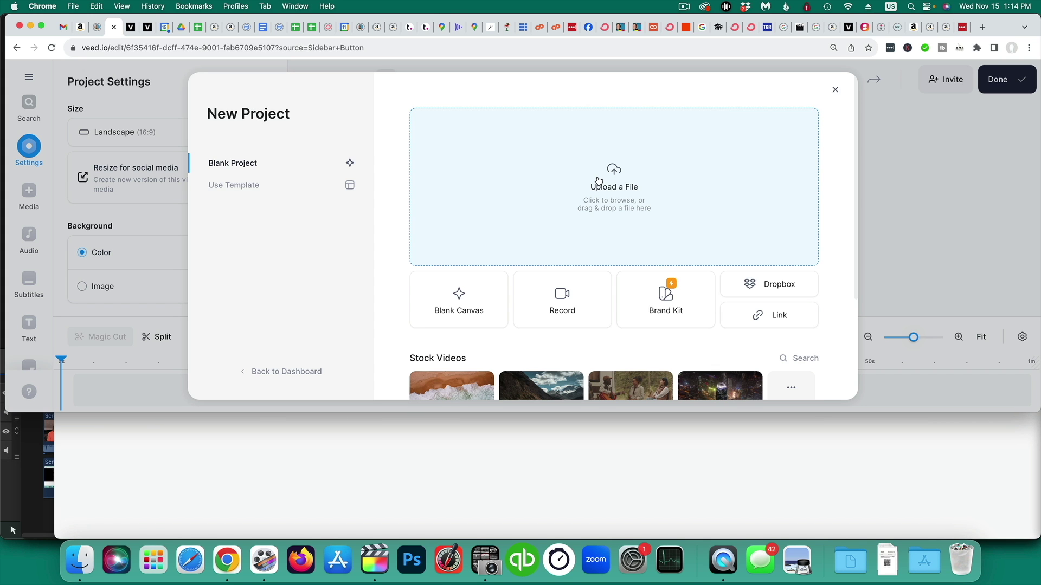
- Upload 'AI Eye Contact Pre Fix.mov' from the Eye Contact with AI folder into the project
click(616, 182)
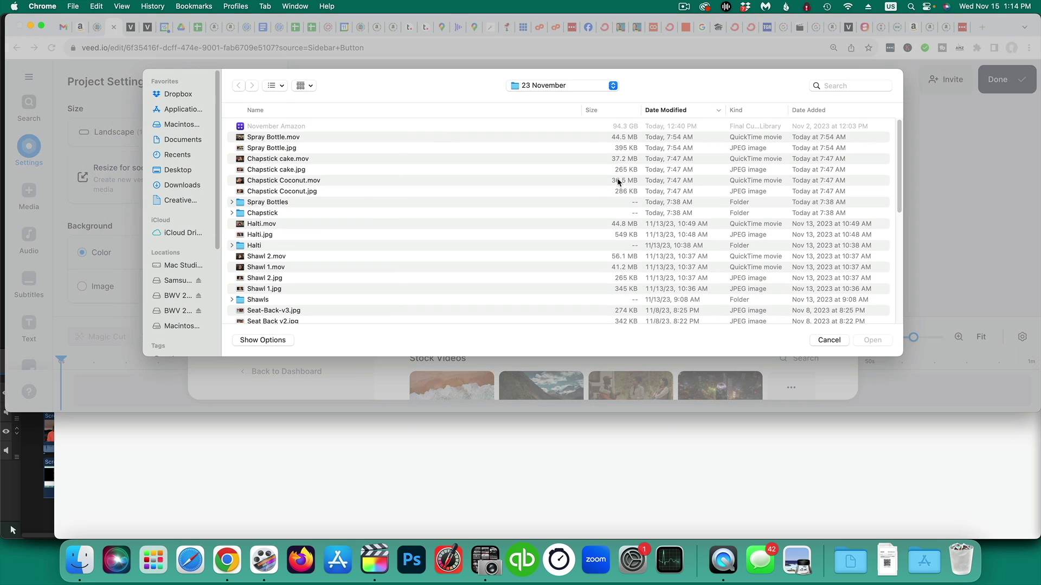
click(556, 87)
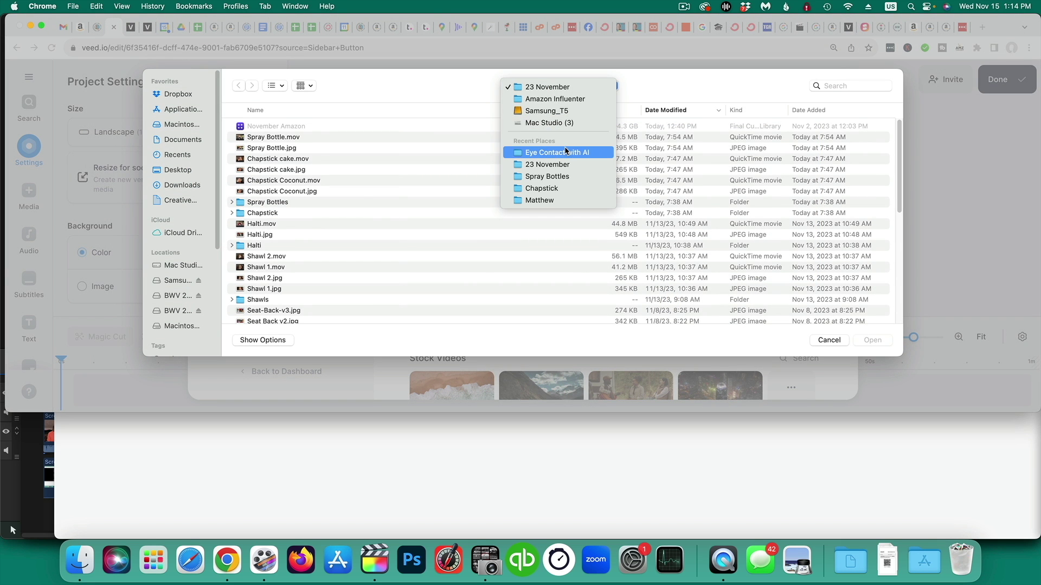
click(547, 153)
double_click(284, 127)
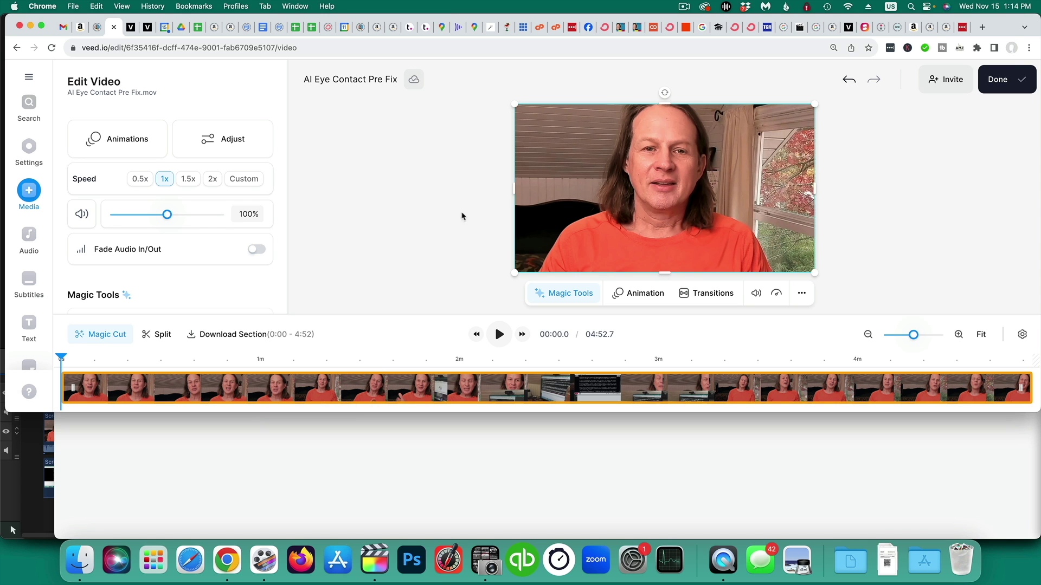
- Run the Magic Tools Eye Contact correction on the clip and let processing finish
scroll(206, 248, down, 3)
scroll(226, 268, down, 4)
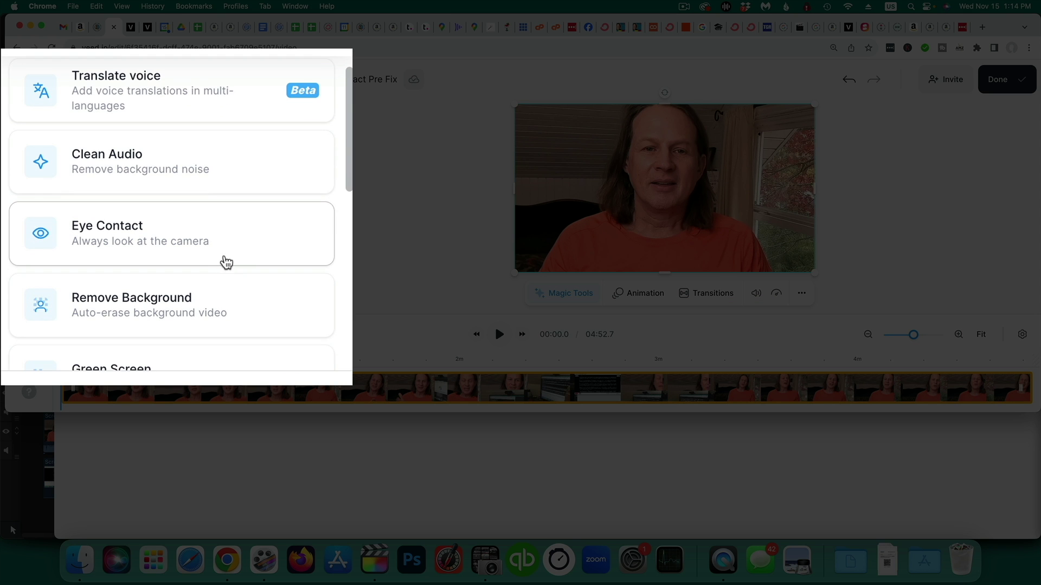
click(210, 241)
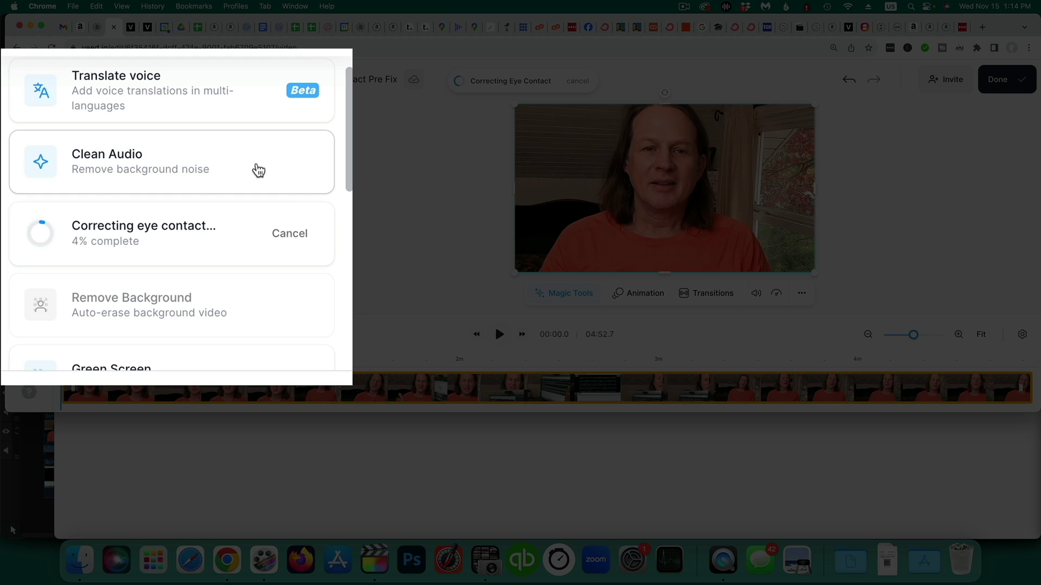
scroll(254, 171, up, 2)
scroll(256, 171, down, 5)
scroll(256, 170, down, 1)
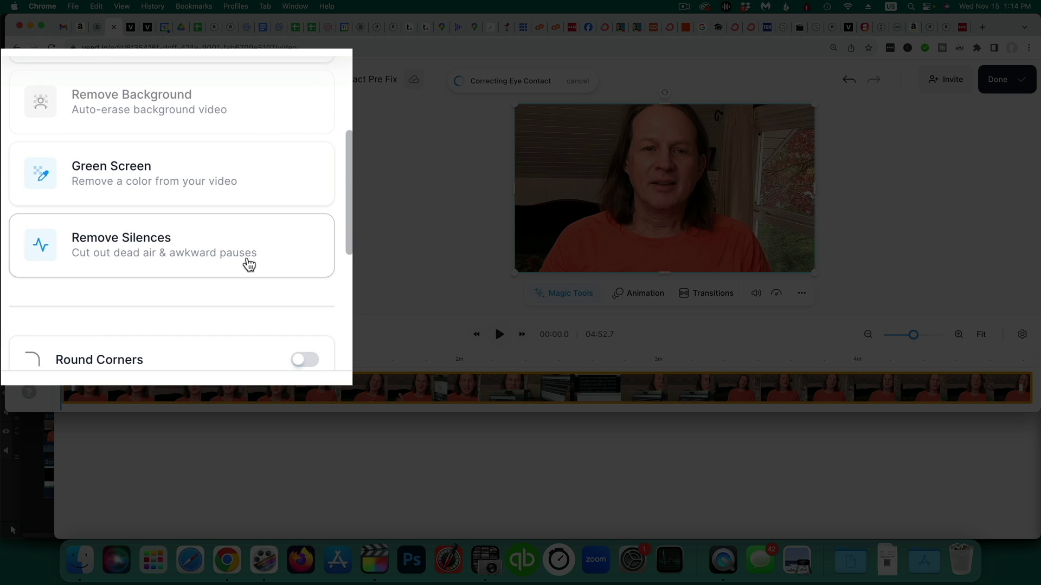
scroll(272, 256, down, 1)
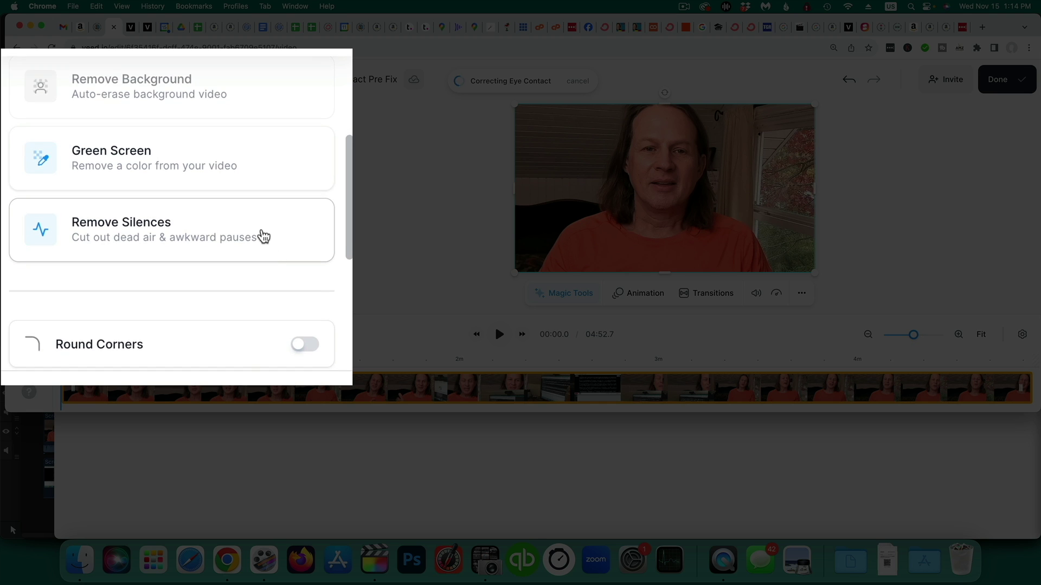
scroll(262, 237, up, 1)
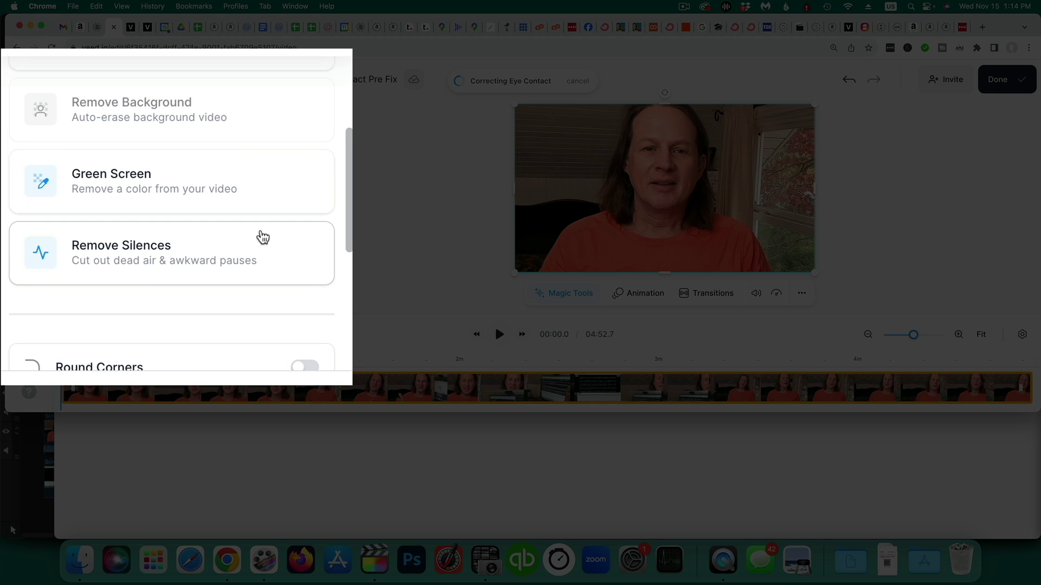
scroll(262, 236, up, 3)
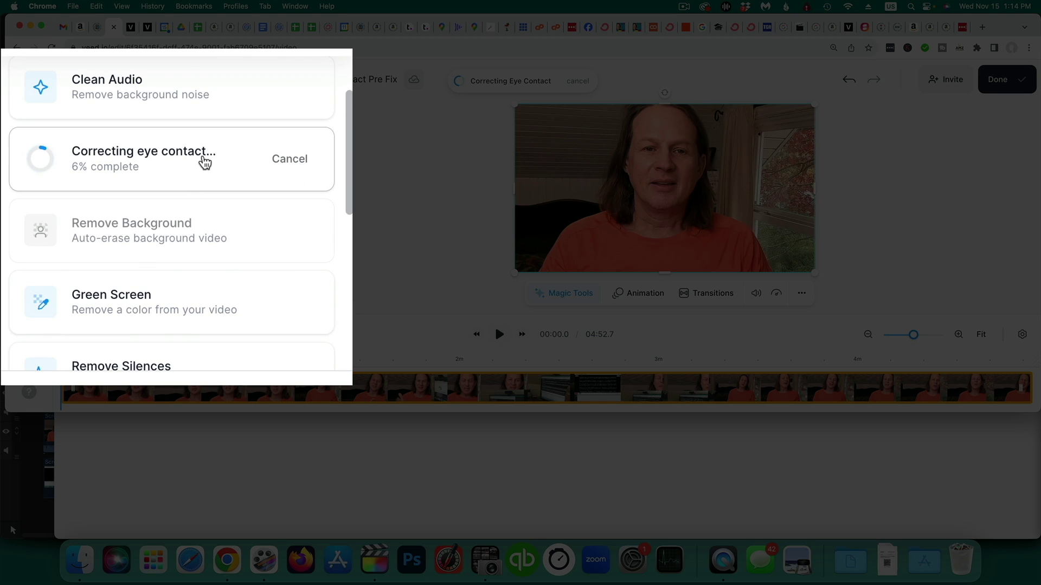
scroll(211, 160, down, 1)
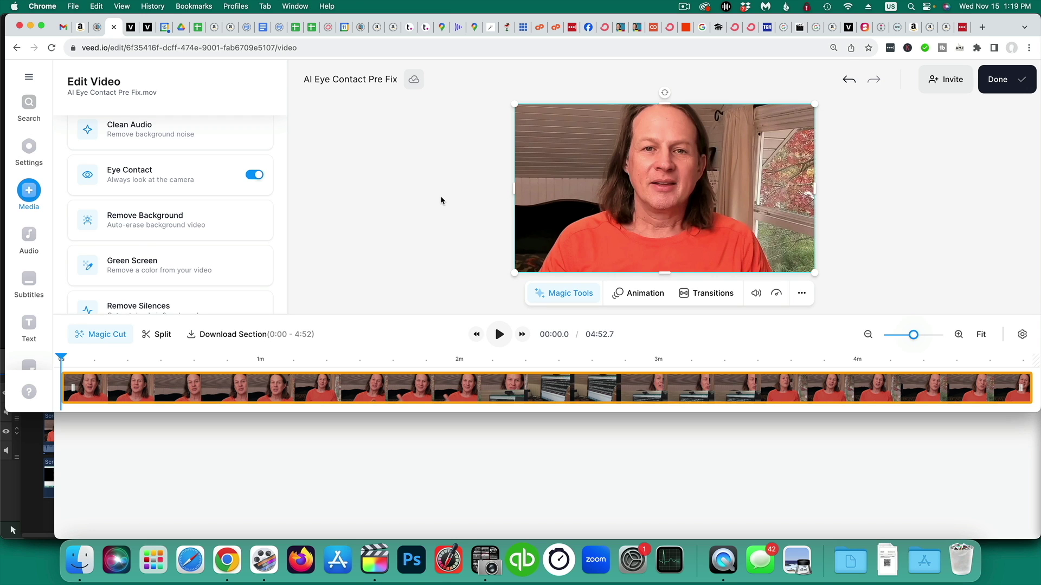
click(500, 337)
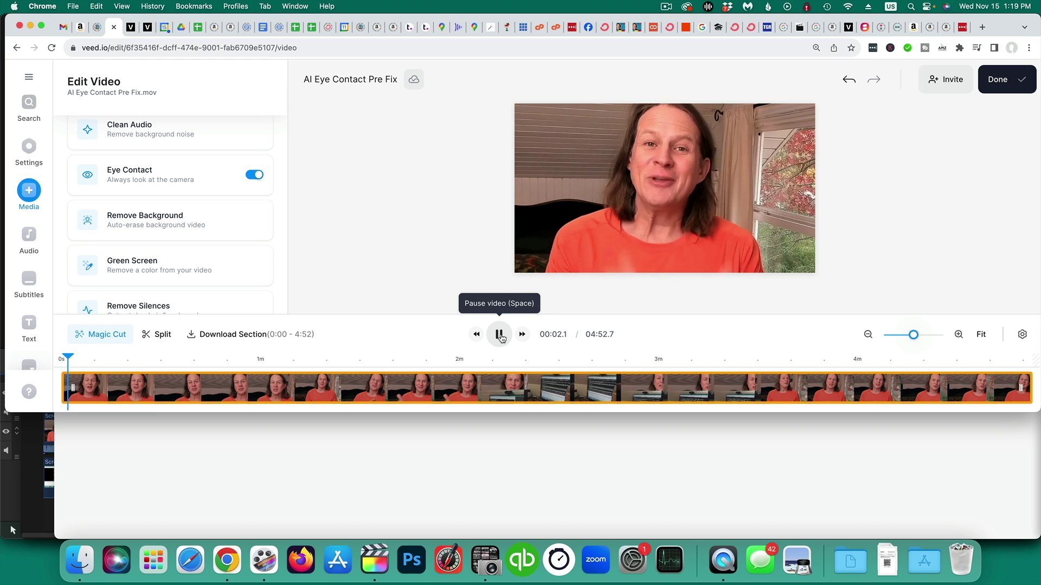
click(500, 337)
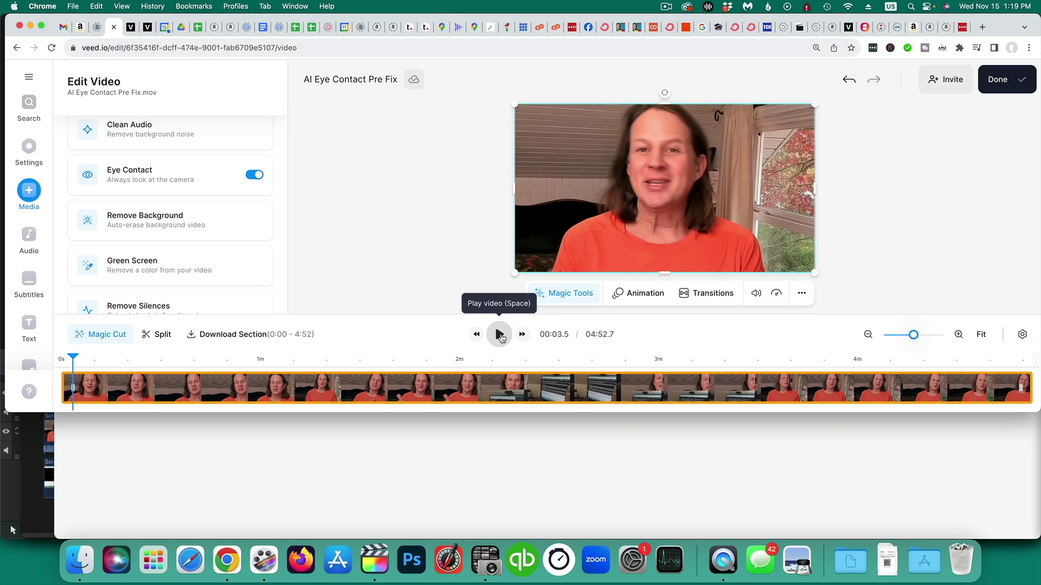
click(255, 179)
click(500, 335)
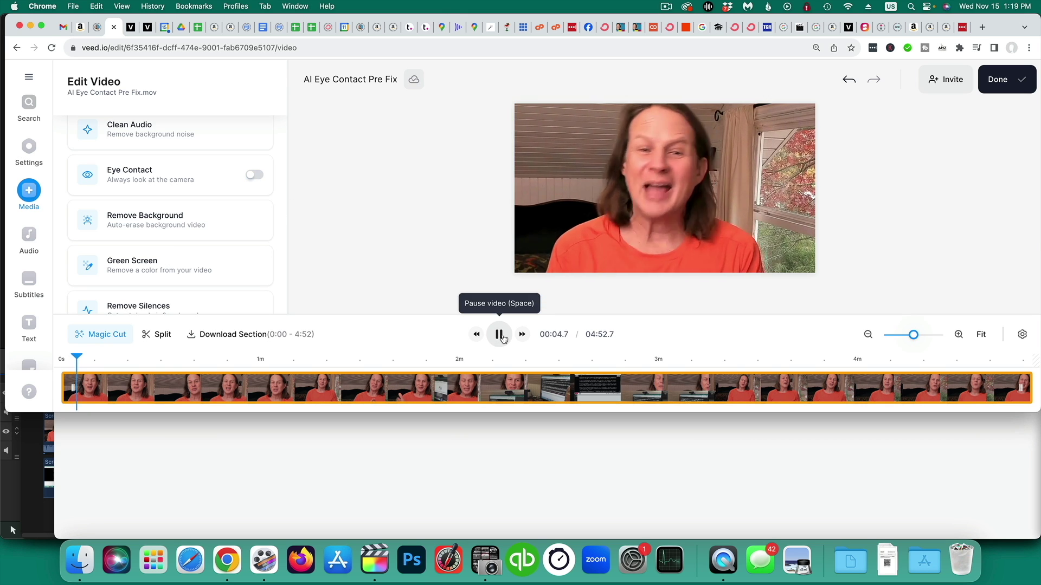
click(500, 335)
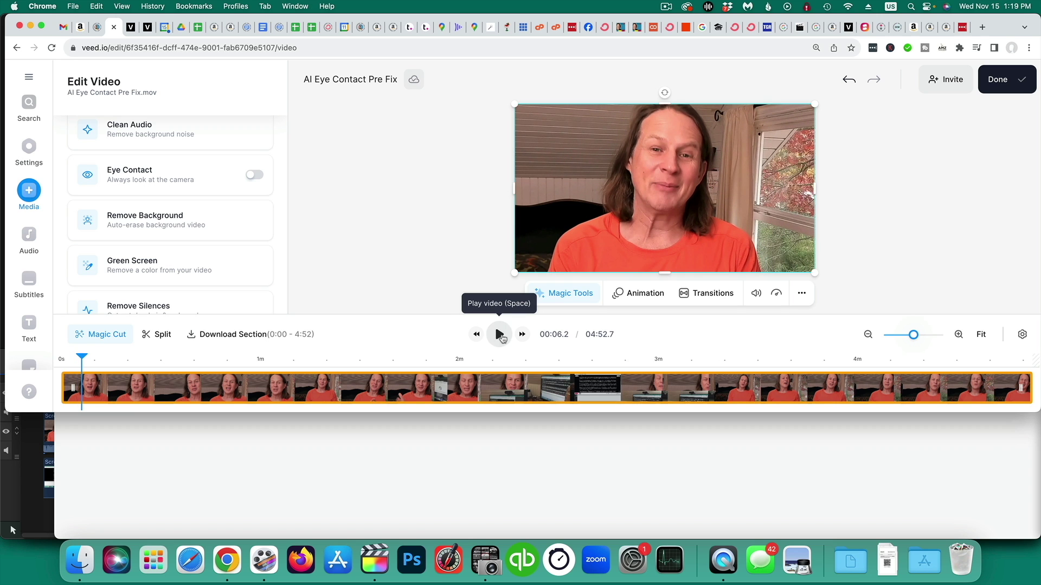
click(254, 175)
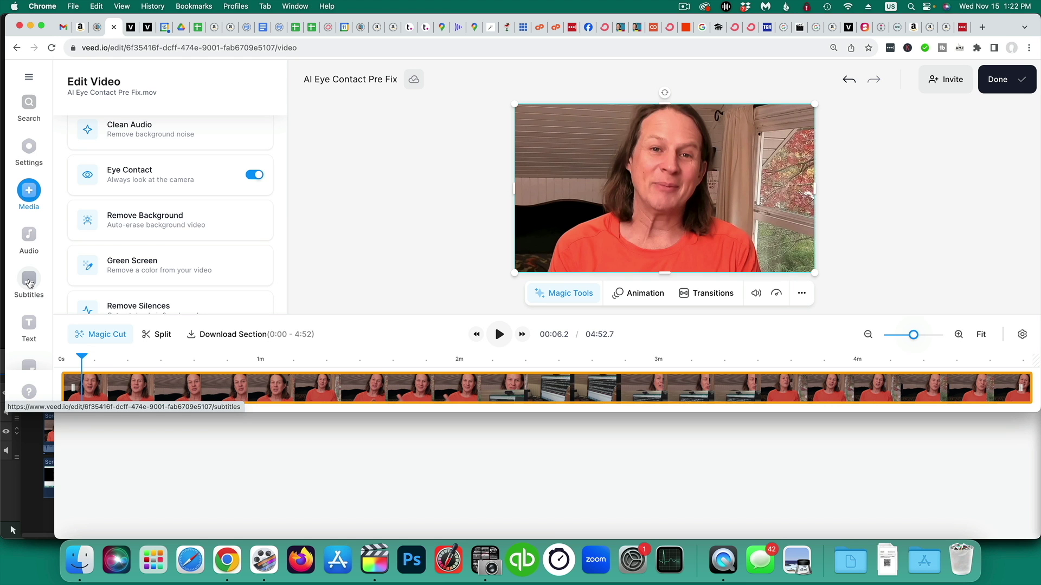
- Create English auto subtitles for the clip using Auto Subtitle
click(29, 282)
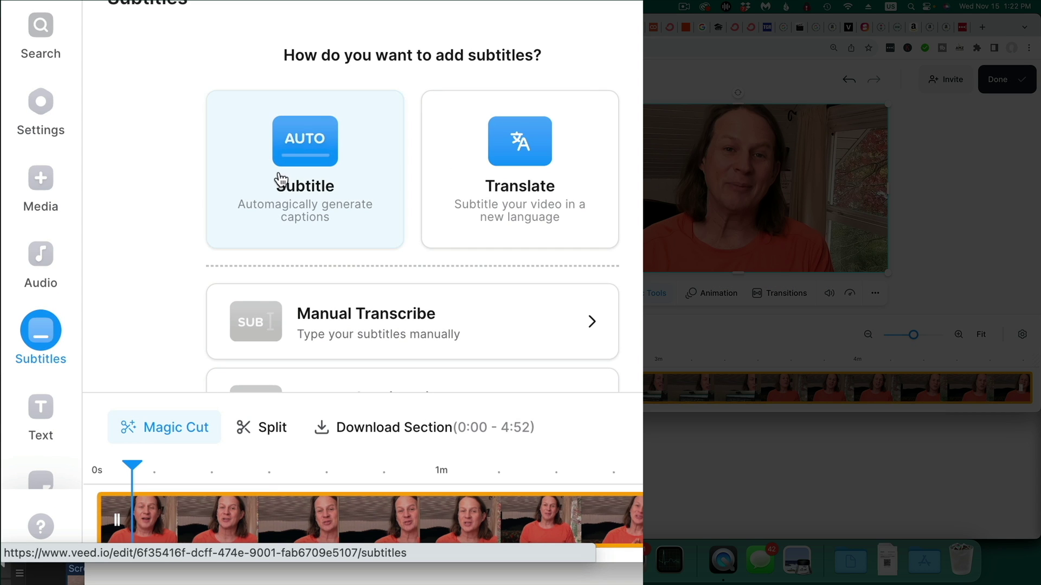
click(304, 162)
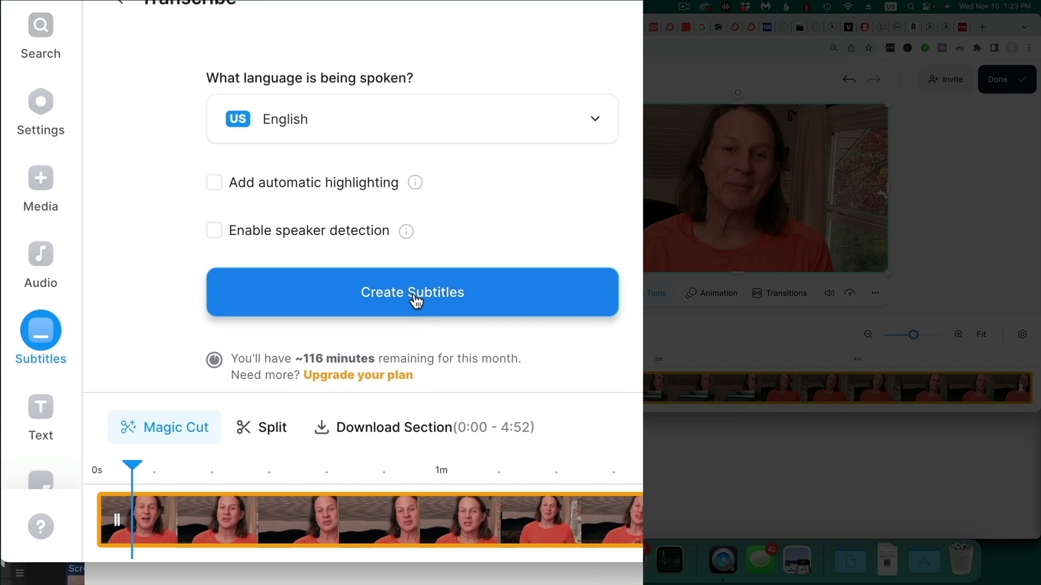
click(415, 299)
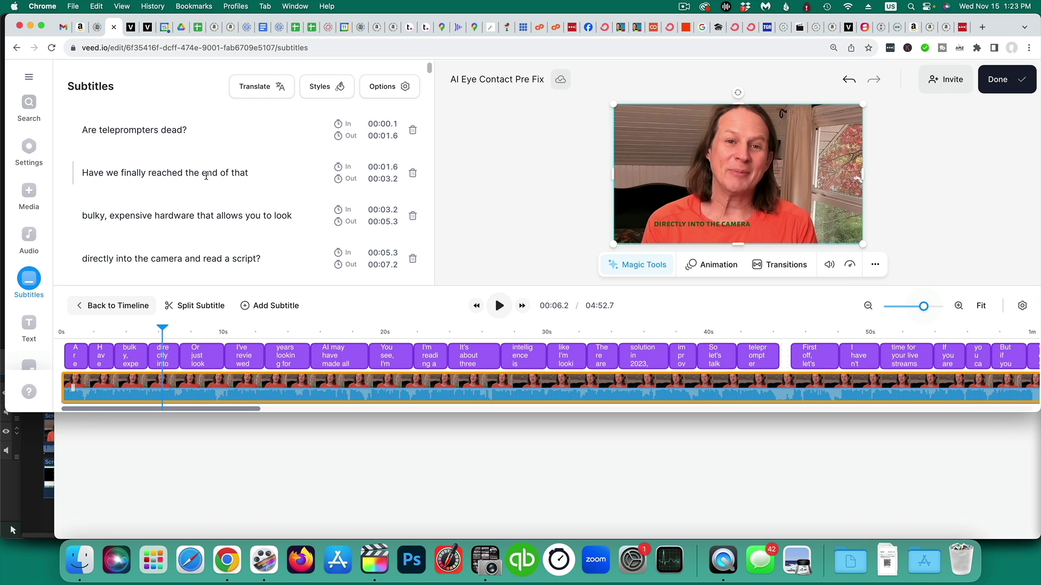
mouse_move(270, 156)
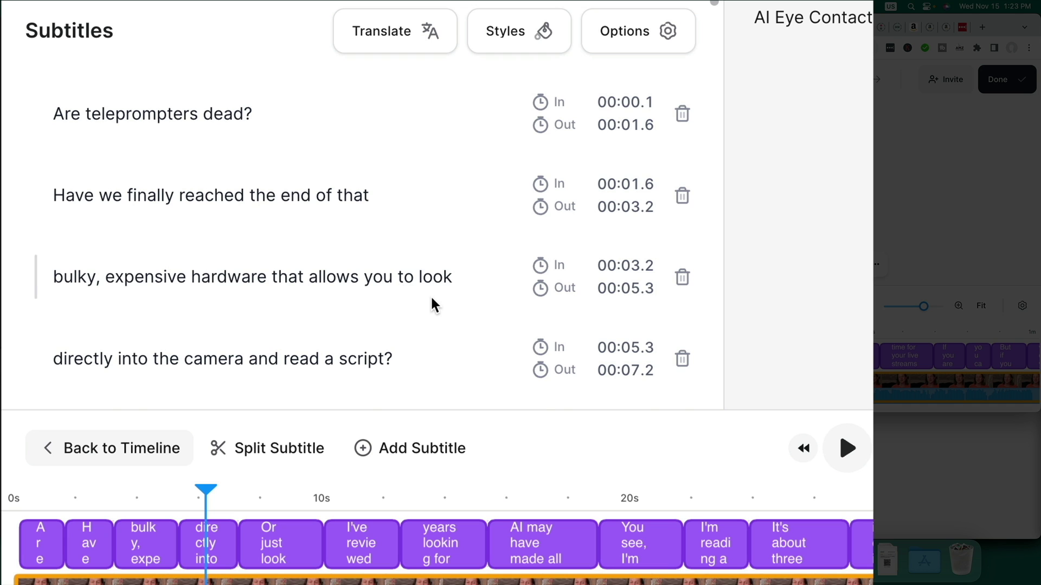
scroll(431, 295, down, 5)
scroll(432, 302, down, 1)
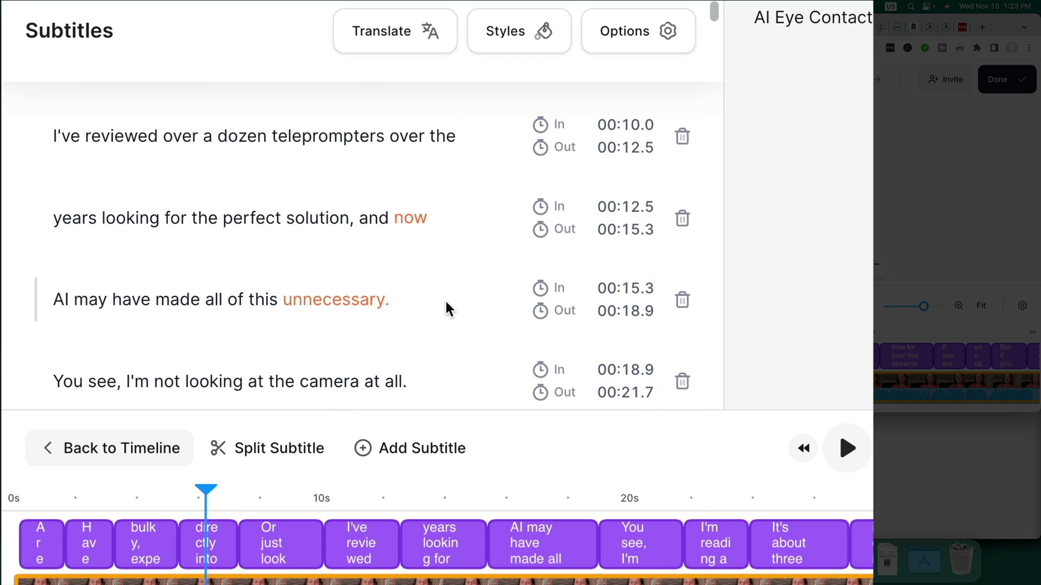
mouse_move(409, 227)
mouse_move(333, 309)
scroll(486, 326, down, 3)
scroll(488, 328, down, 2)
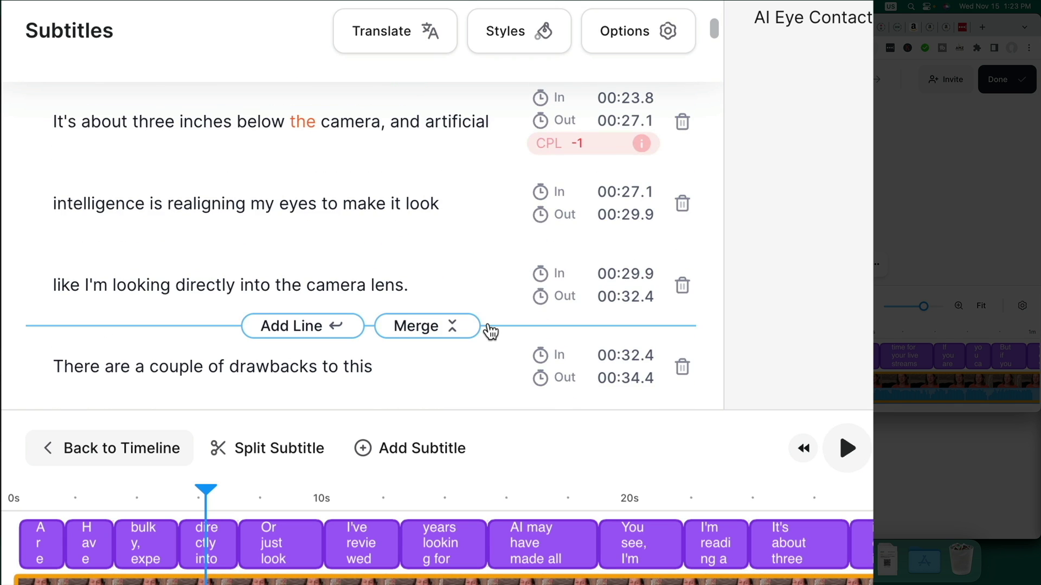
scroll(490, 331, down, 1)
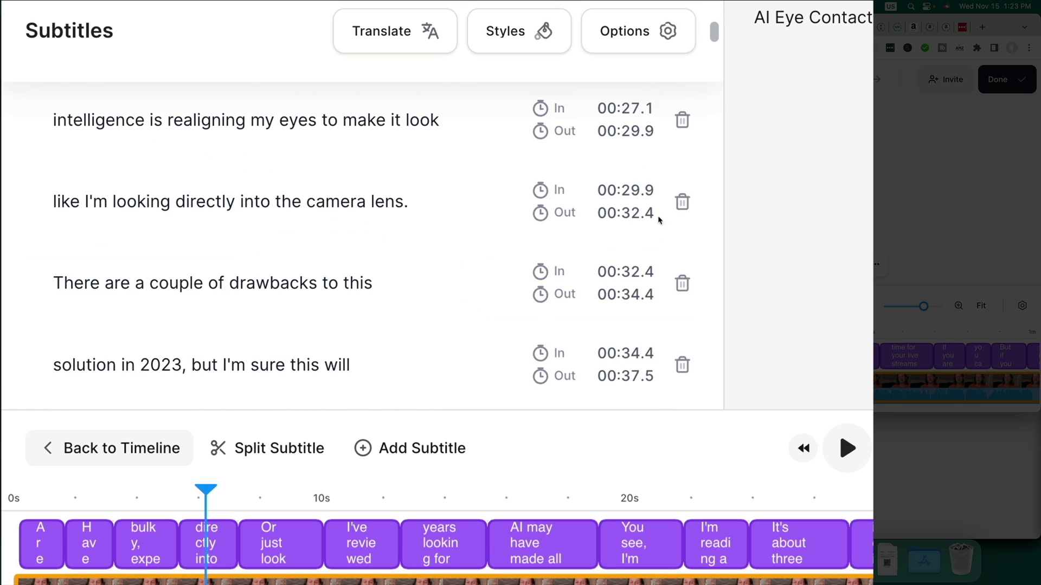
scroll(432, 272, up, 1)
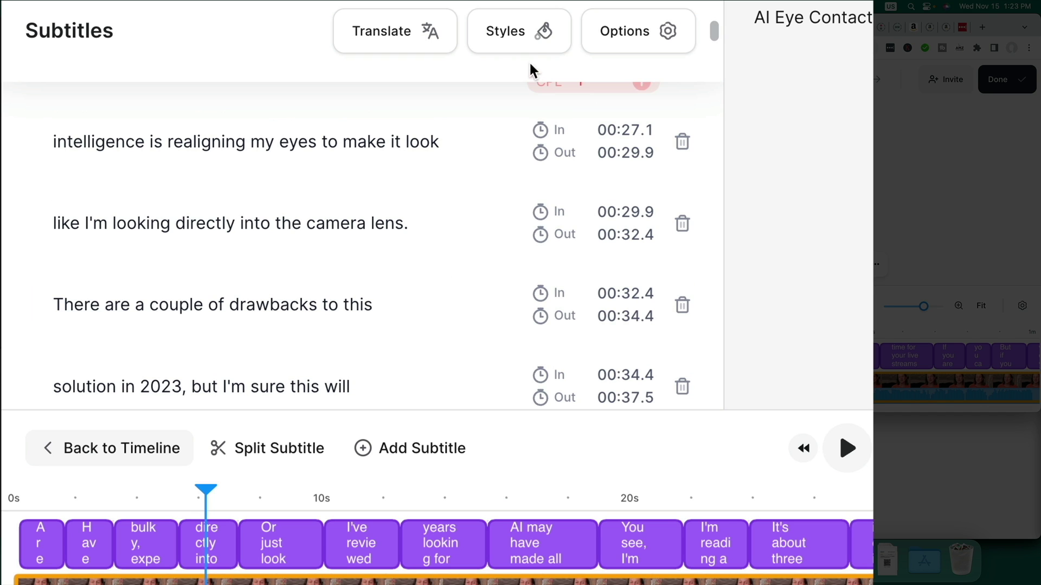
- Try the Fluffy Box and Mr. Pink subtitle presets, settling on Pong
click(529, 38)
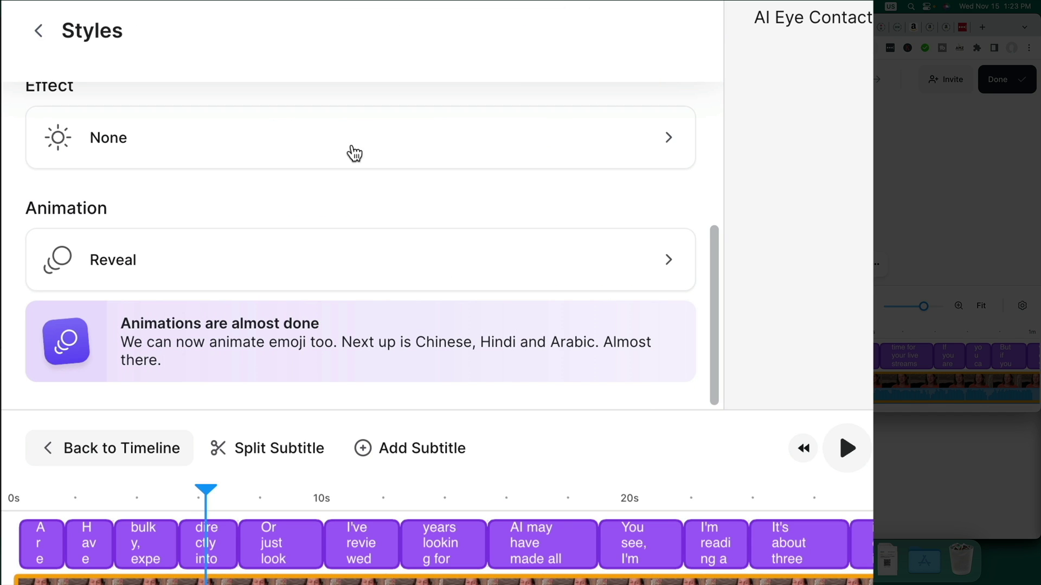
scroll(488, 255, up, 2)
scroll(488, 256, down, 2)
scroll(488, 256, up, 10)
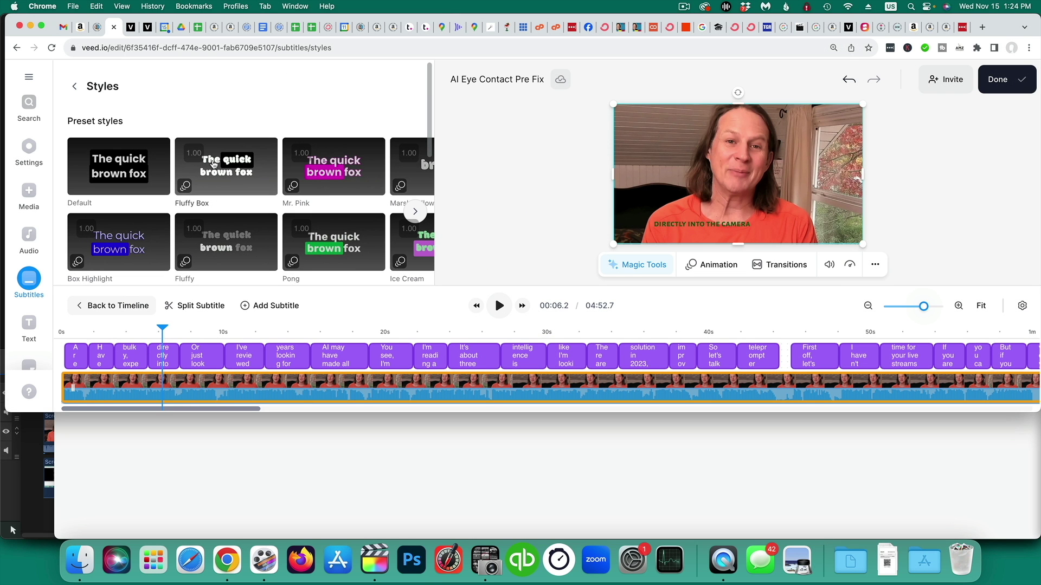
click(214, 165)
click(359, 168)
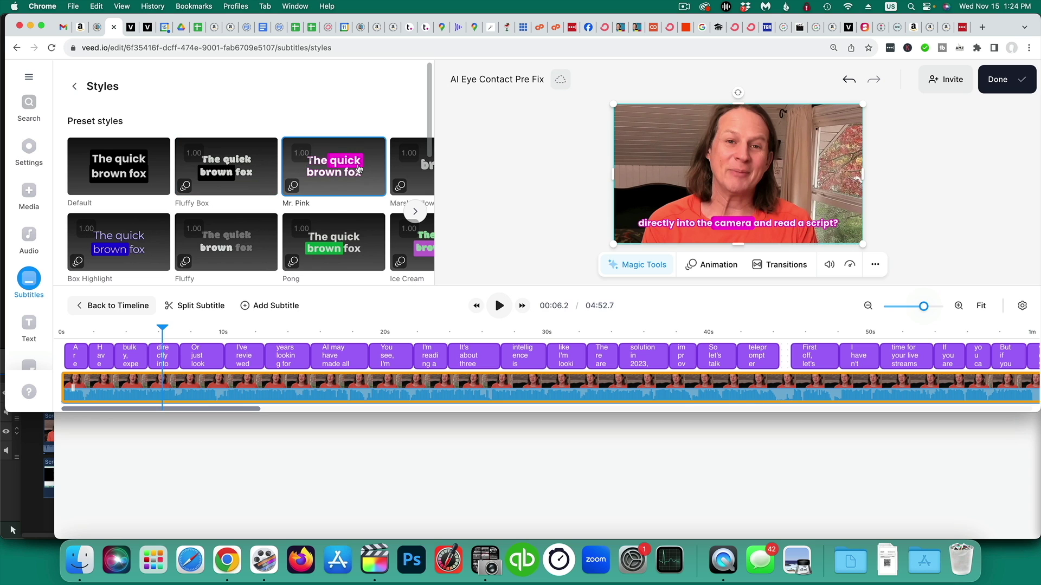
click(337, 240)
scroll(337, 241, down, 5)
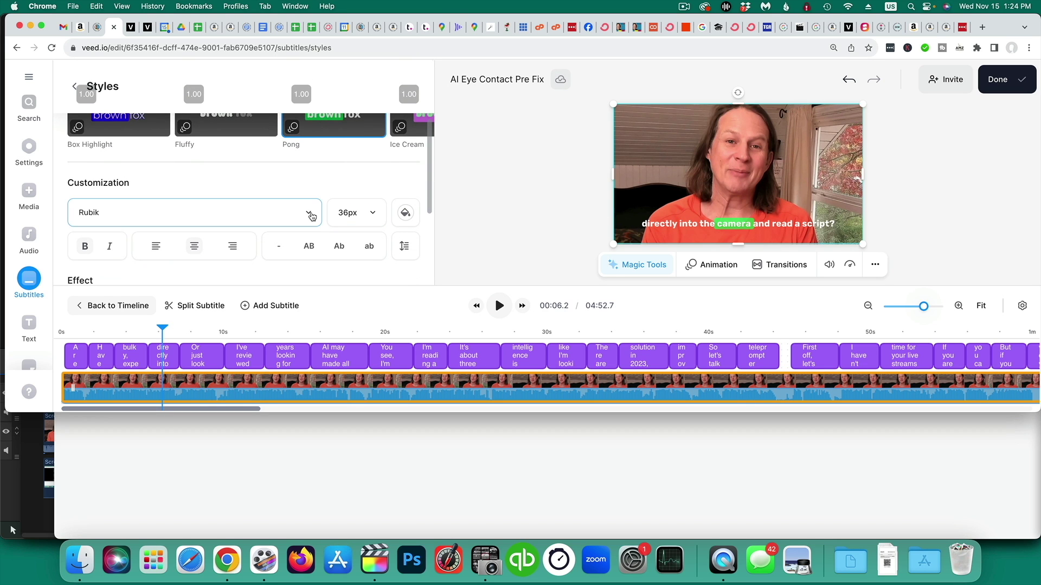
- Set the subtitle font to Anton
click(312, 216)
click(140, 297)
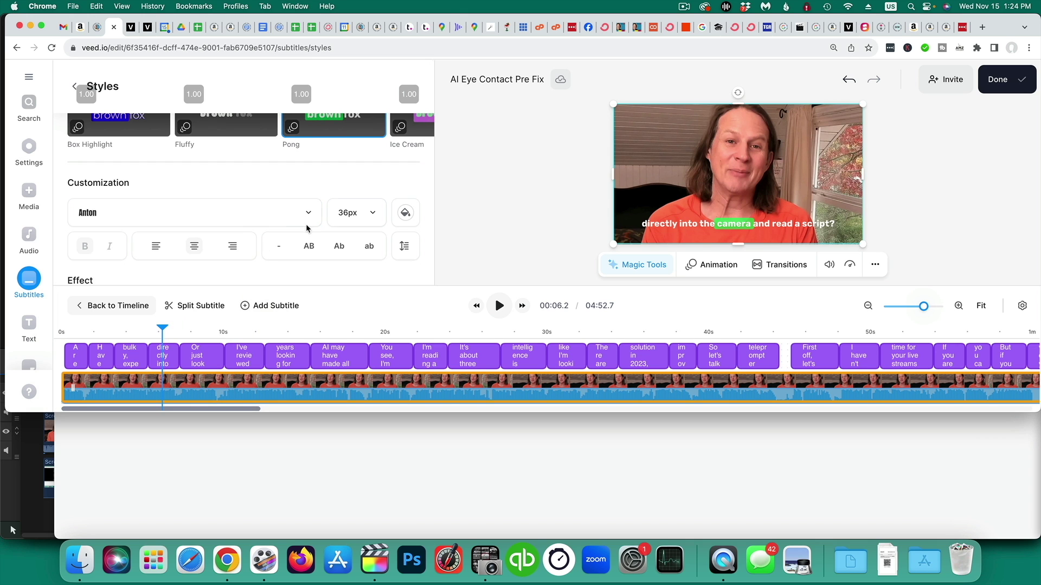
scroll(355, 187, up, 1)
- Preview the Pong/Anton subtitles in playback, browse the Effect options, then return to the style options
click(417, 157)
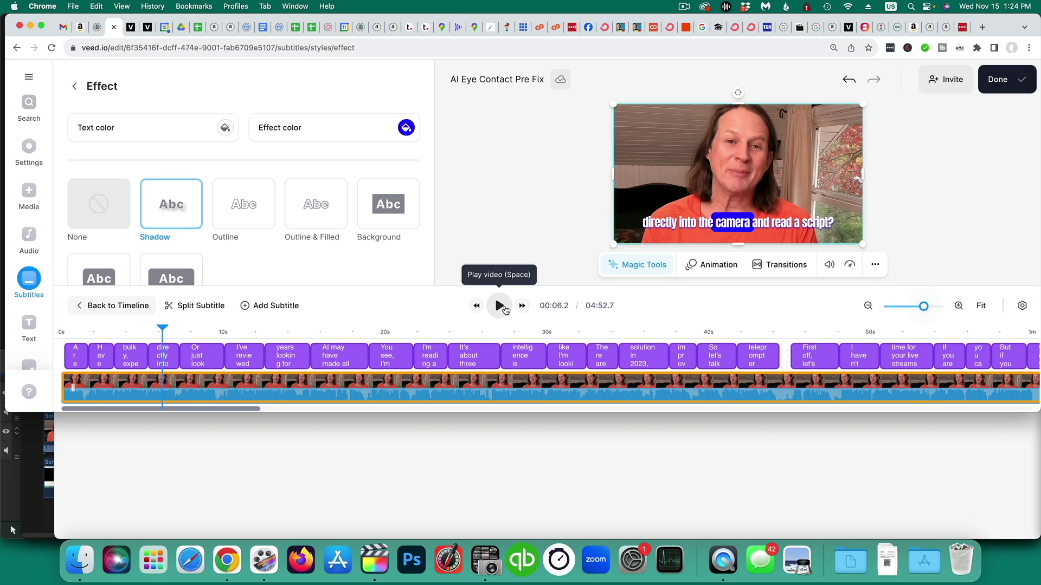
click(503, 309)
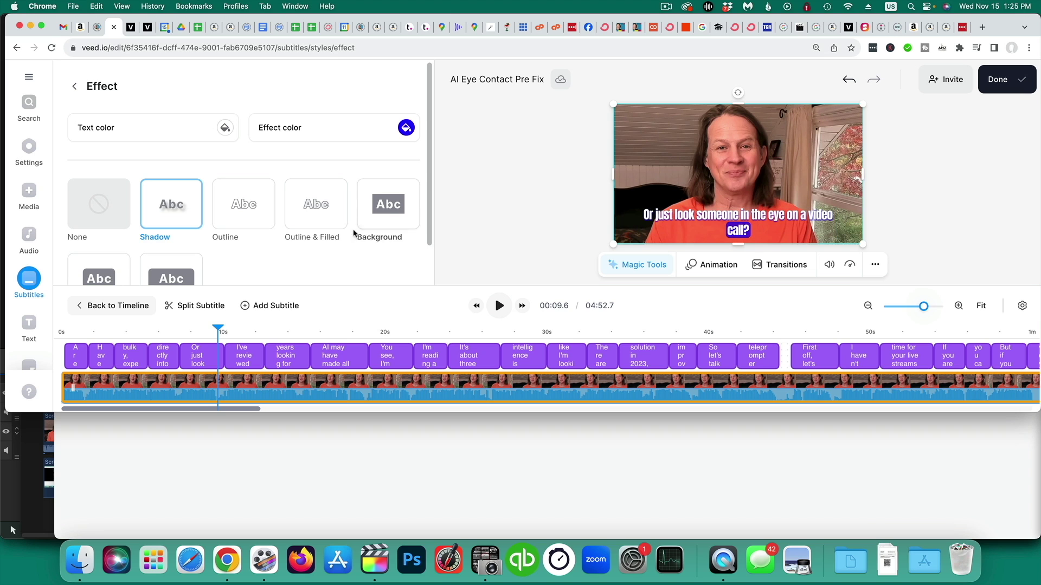
scroll(336, 253, down, 2)
scroll(338, 252, up, 2)
scroll(337, 252, down, 2)
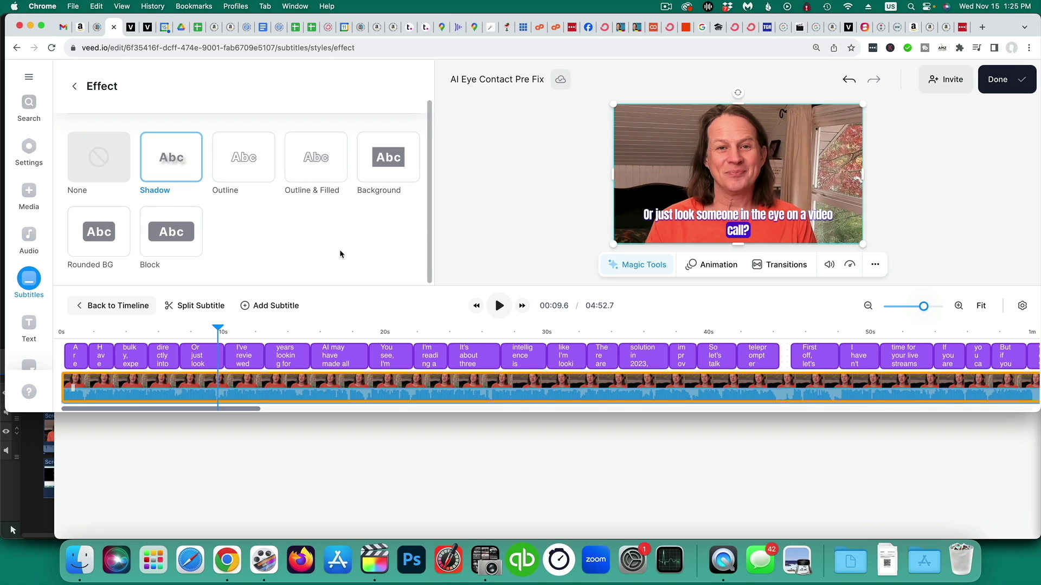
scroll(346, 243, up, 2)
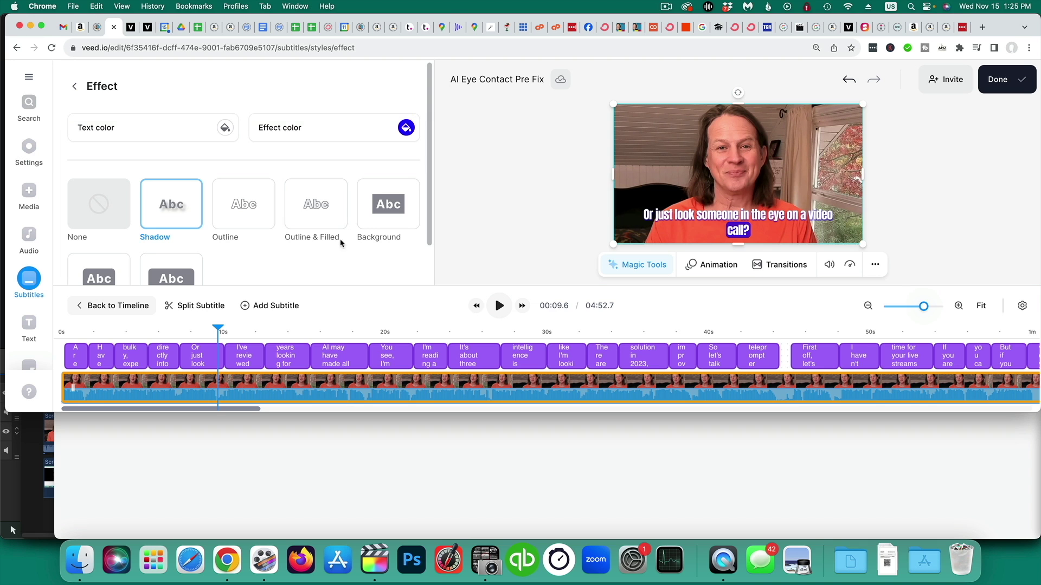
click(103, 97)
- Change the subtitle animation from Box Highlight to Reveal and check it in the preview
scroll(333, 223, down, 3)
click(326, 217)
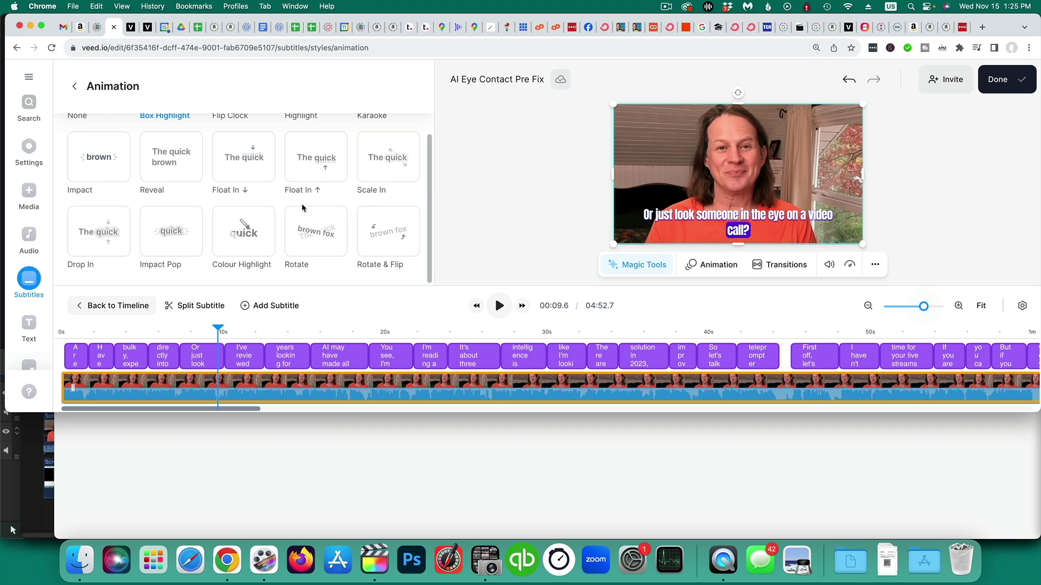
click(171, 157)
click(498, 305)
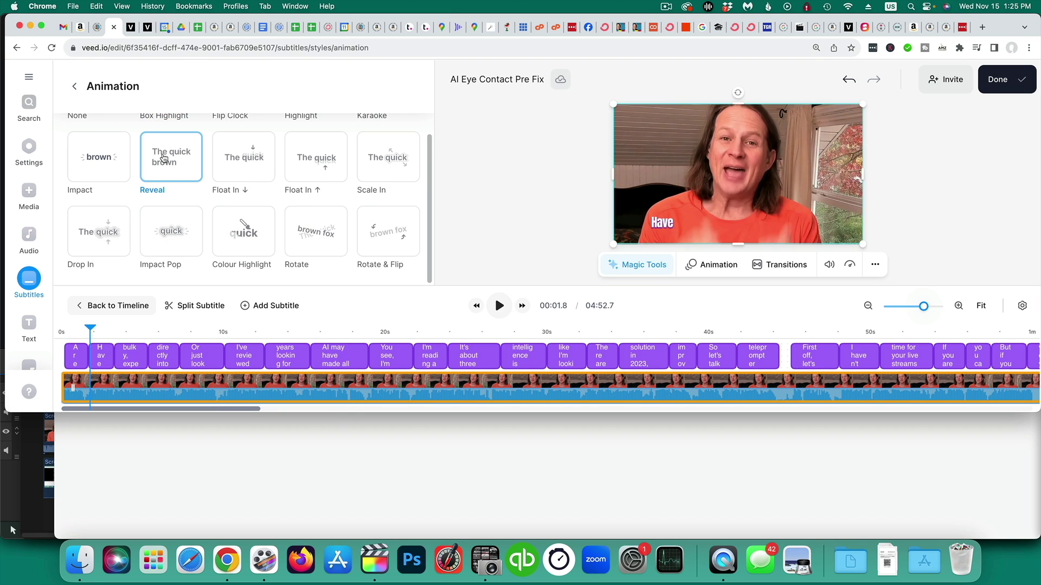
click(500, 306)
click(499, 306)
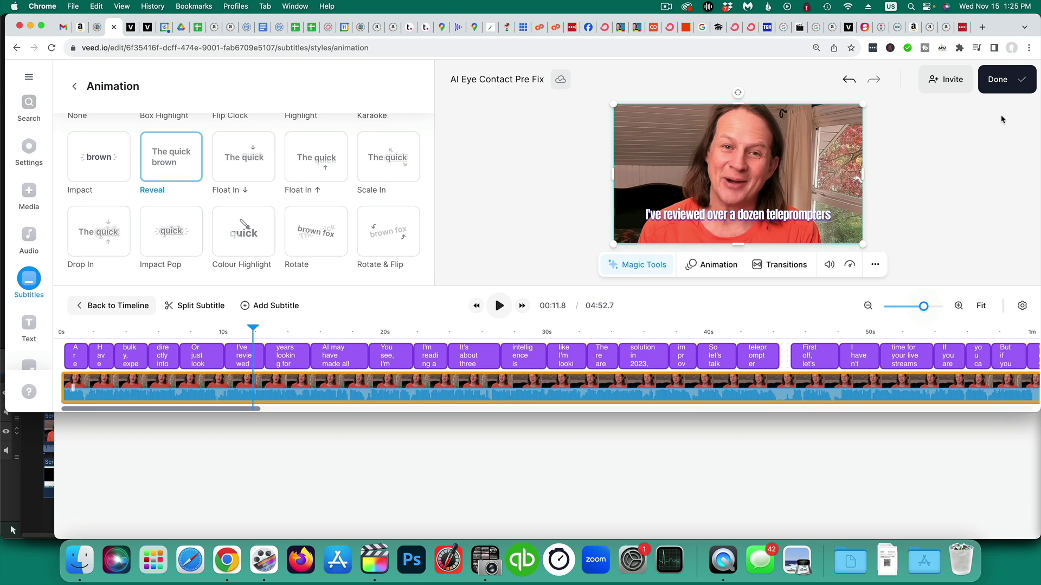
- Set the export quality to HD and switch off Burn Subtitles
click(999, 81)
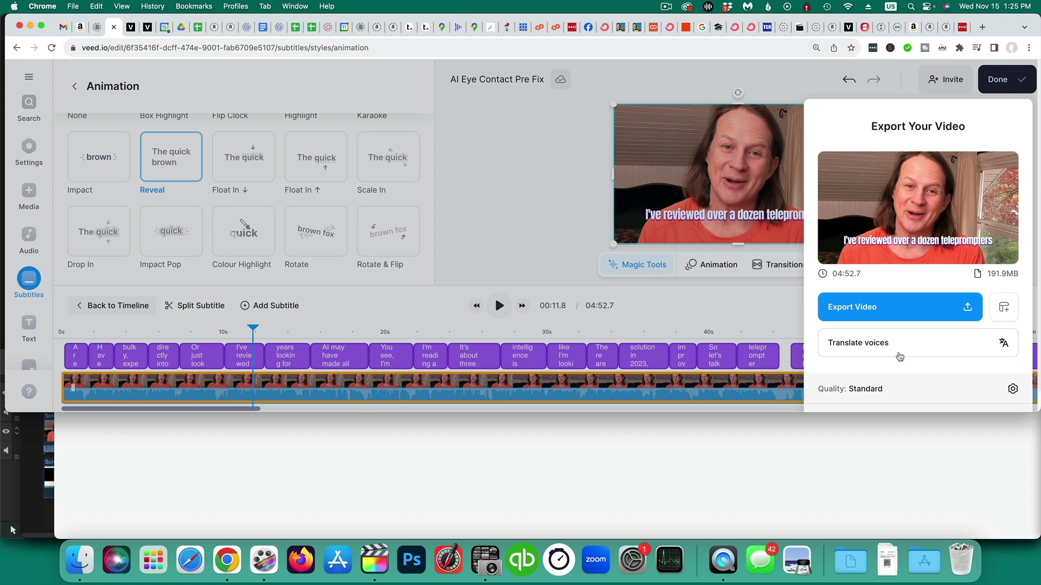
click(877, 390)
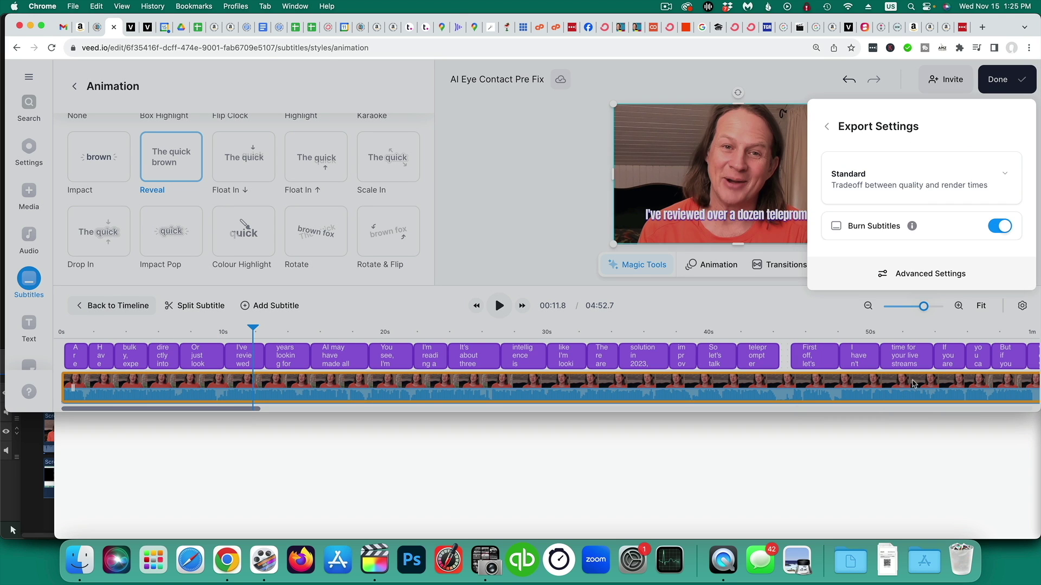
click(894, 185)
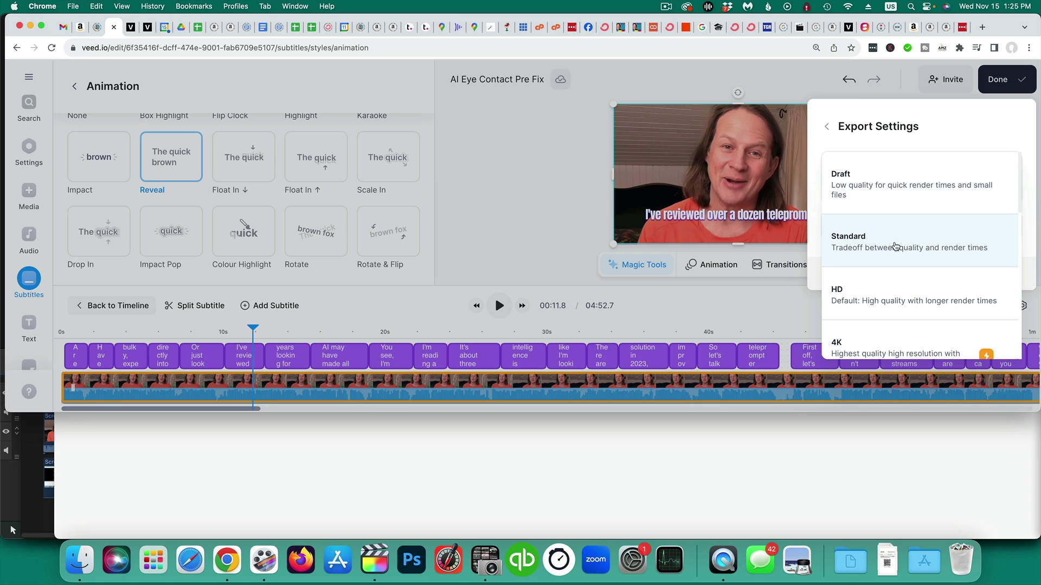
click(924, 301)
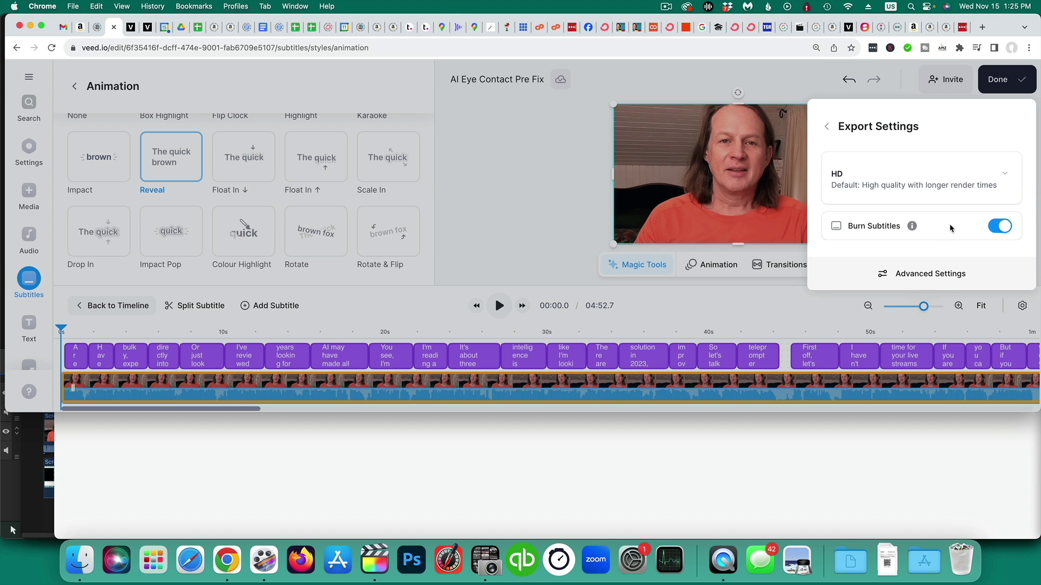
click(991, 230)
click(826, 126)
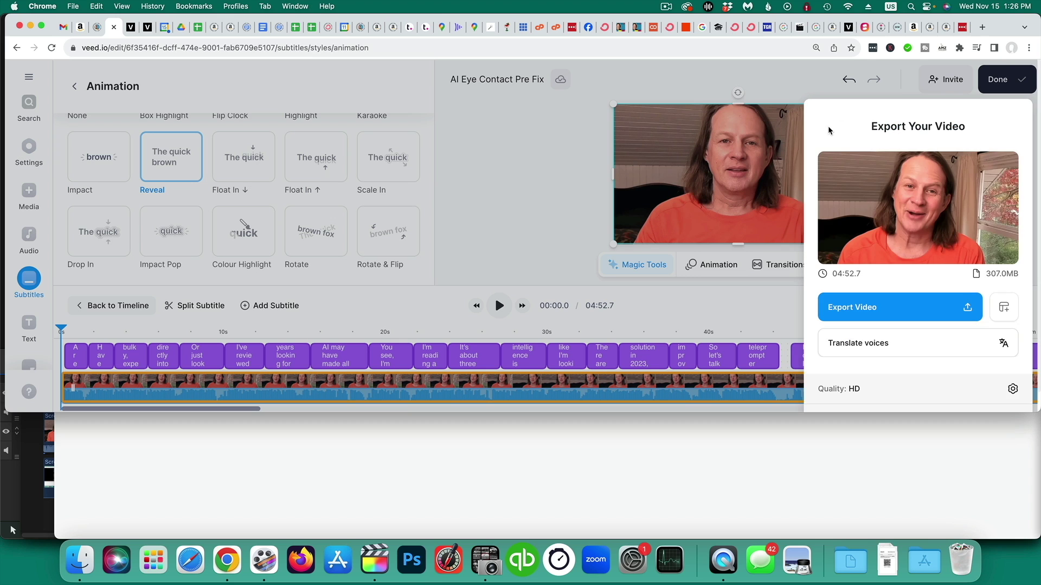
- Export the video and bring up the share page's Download options for MP4
click(905, 311)
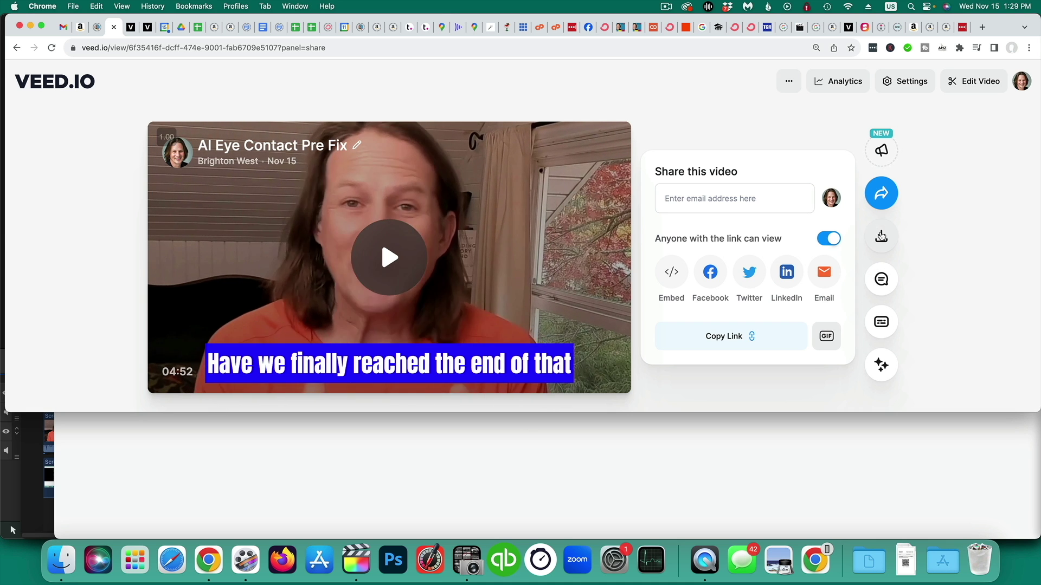
click(881, 236)
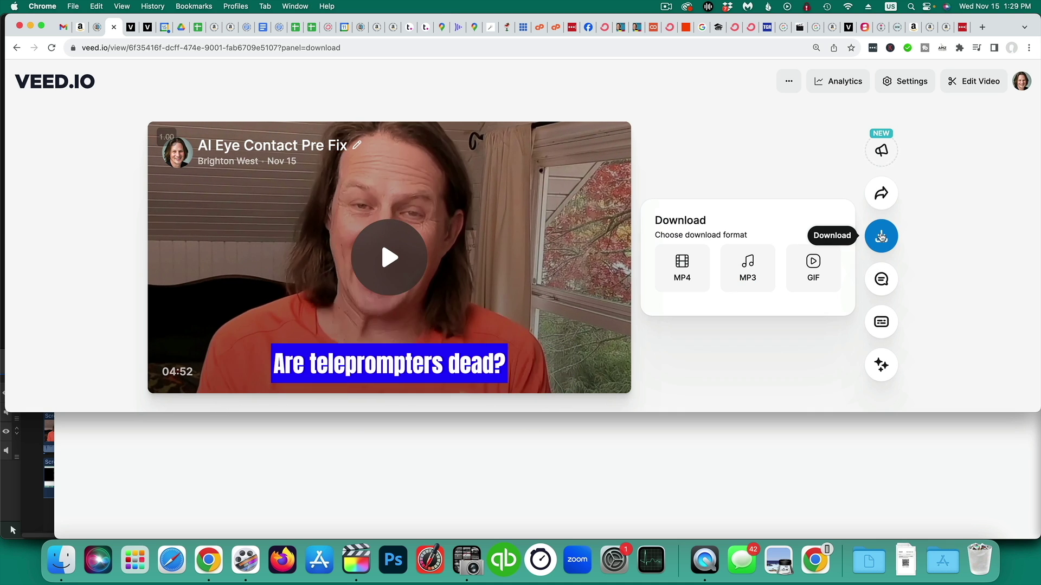
- Download the video as an MP4 named 'AI Eye Contact Post Fix' into the Eye Contact with AI folder
click(682, 269)
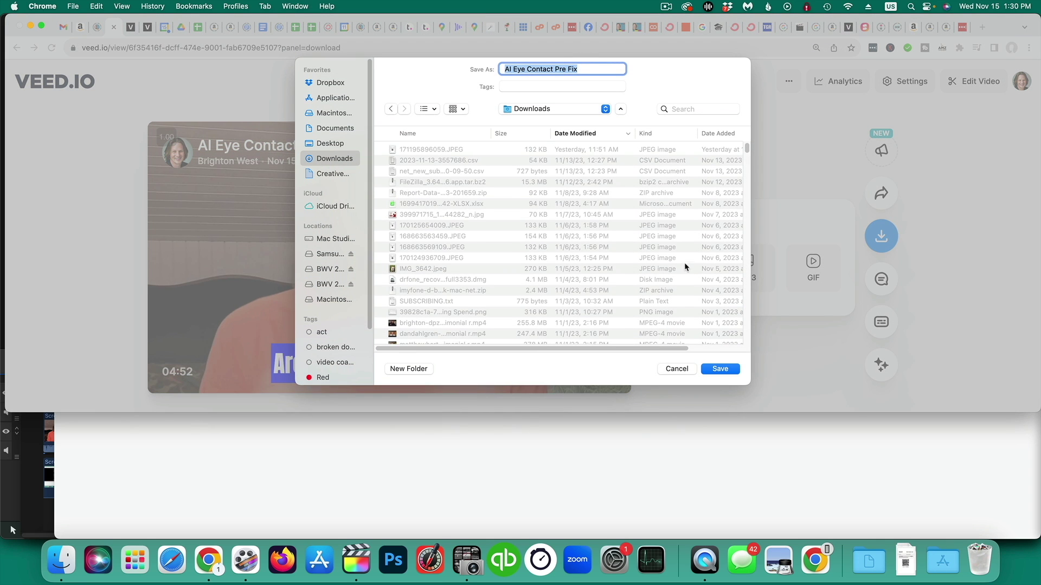
click(573, 66)
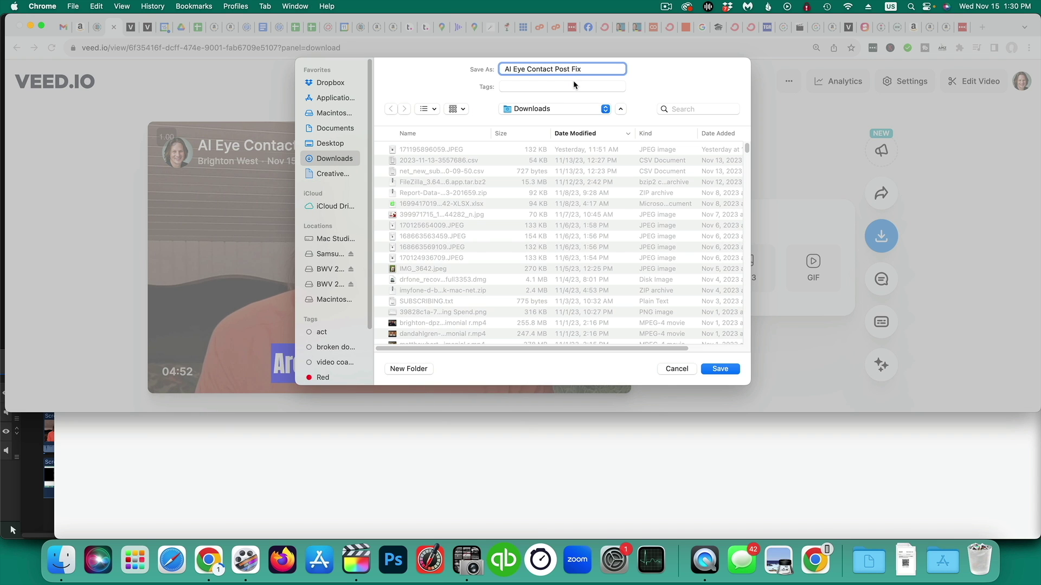
click(571, 110)
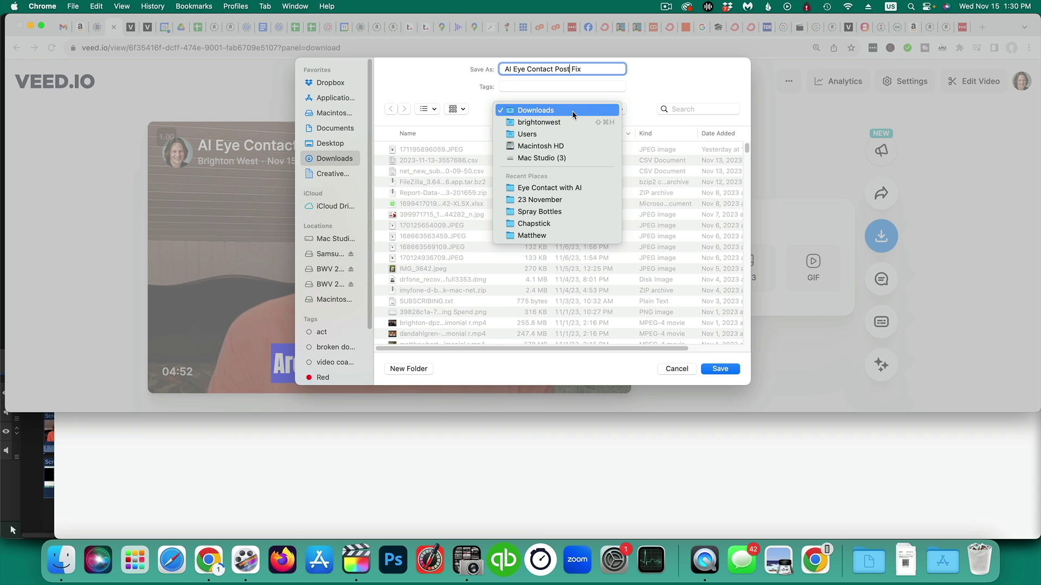
click(573, 192)
click(726, 369)
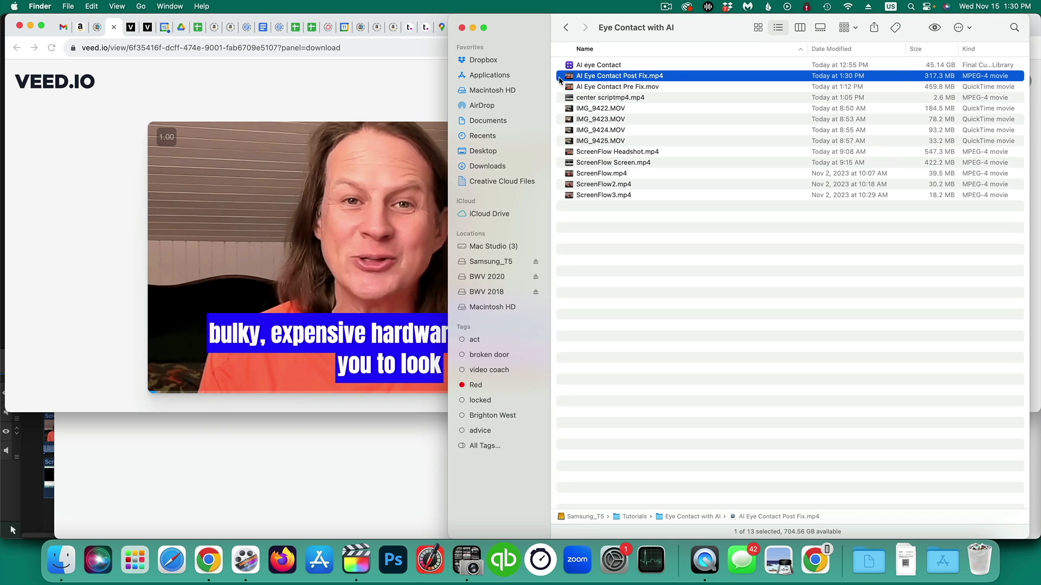
- Carry the downloaded MP4 over to Final Cut Pro
key(super+Tab)
drag(582, 79, 38, 351)
key(super+Tab)
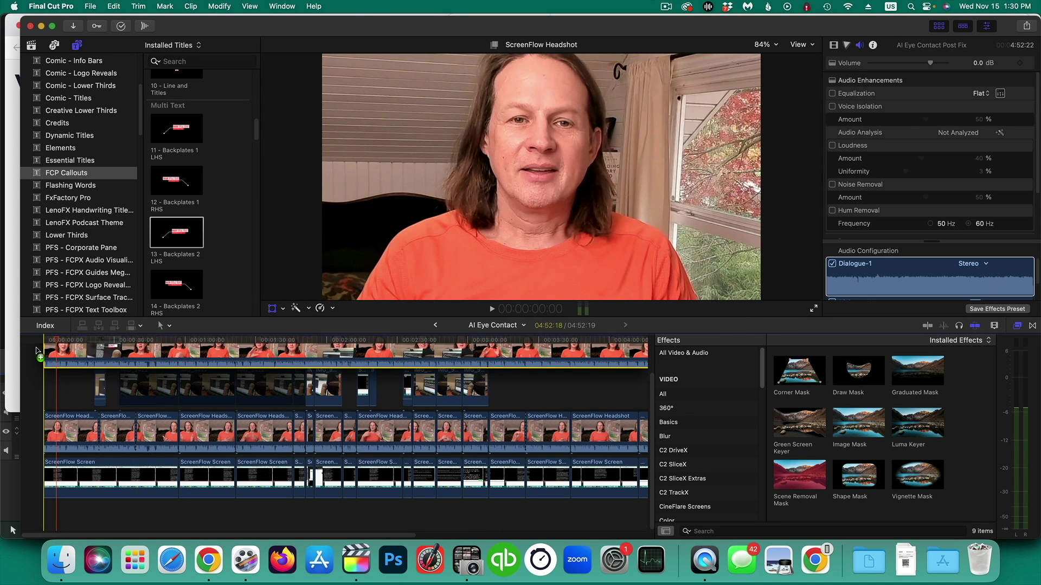
- Play the timeline around 4:39, then drop the AI Eye Contact Post Fix clip's volume to -∞ dB
scroll(425, 347, right, 10)
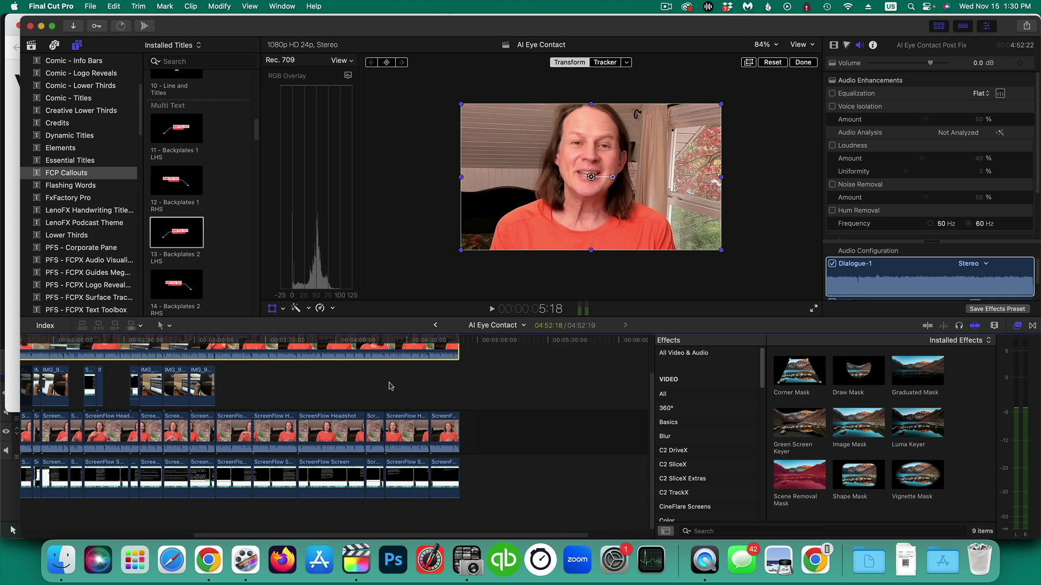
click(427, 340)
key(space)
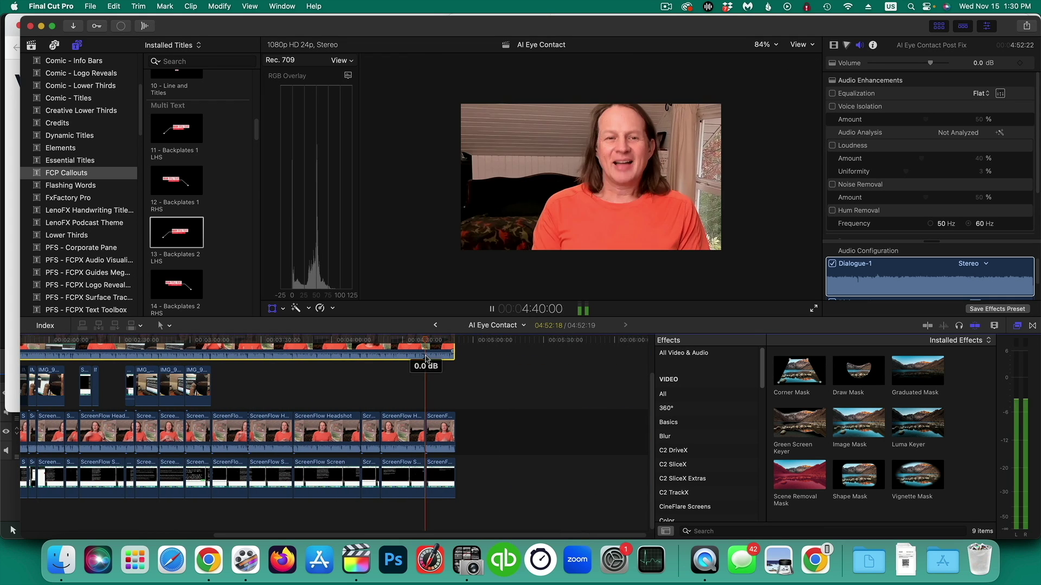
key(space)
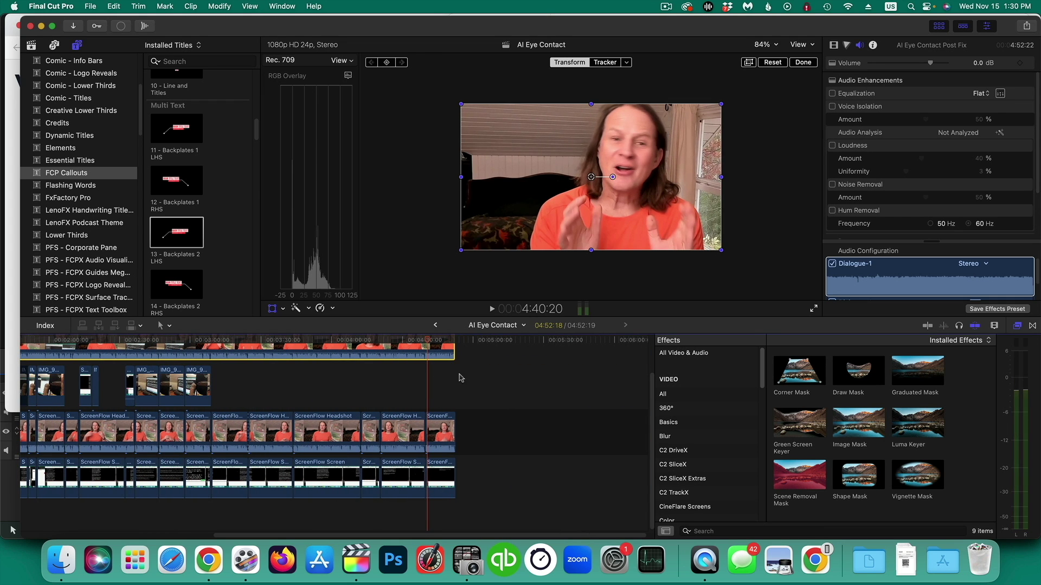
scroll(462, 379, up, 3)
drag(419, 374, 419, 386)
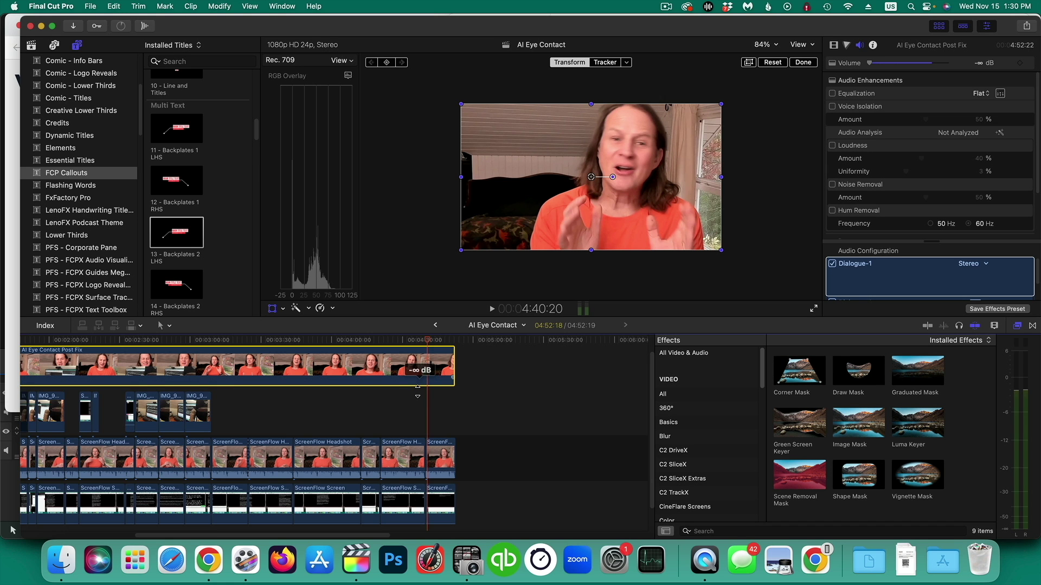
- Review the layered edit from the timeline start, skimming from about 32 to 57 seconds
scroll(197, 358, left, 10)
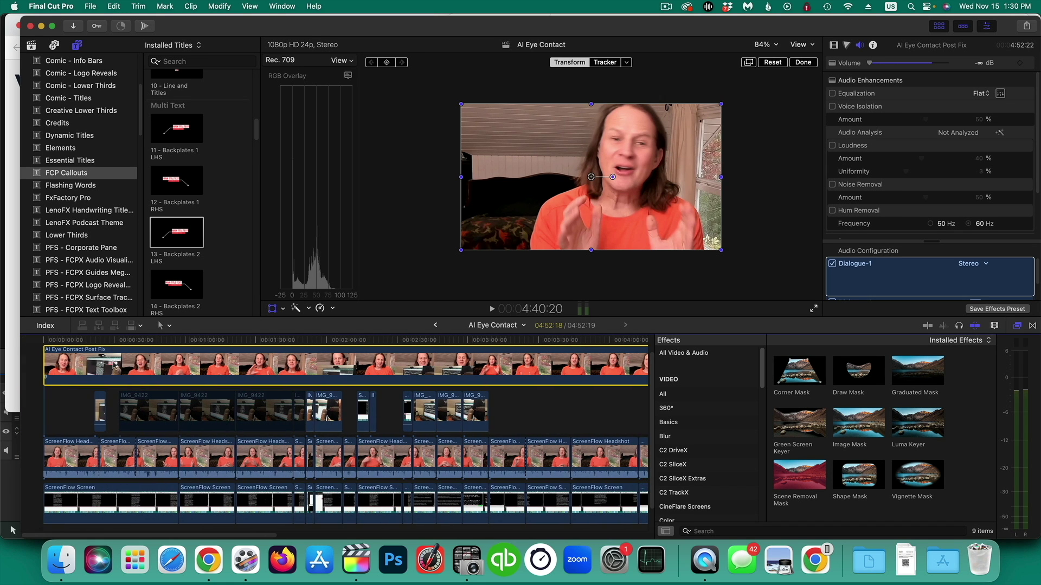
click(43, 341)
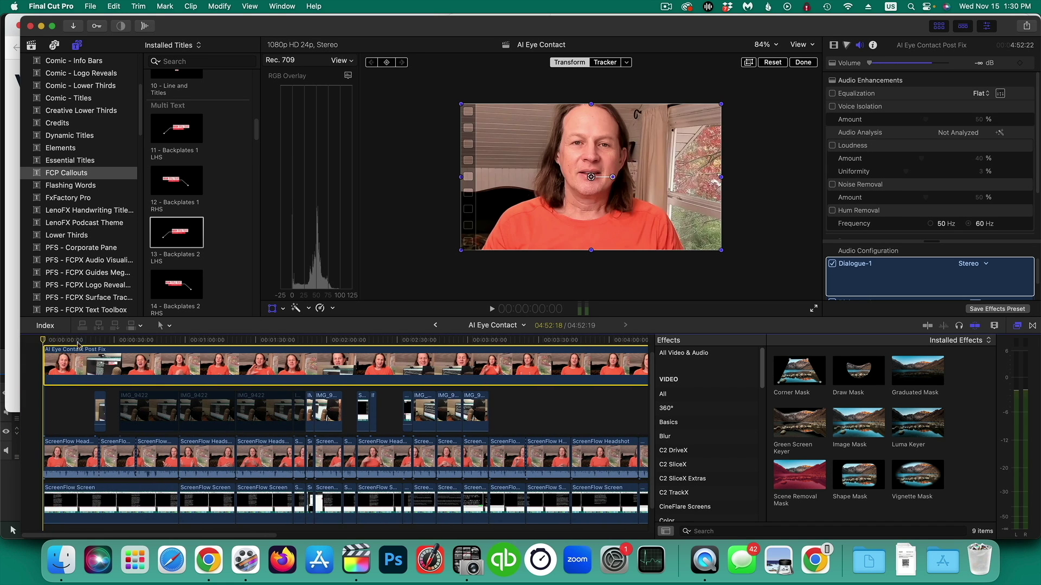
click(118, 343)
drag(124, 344, 507, 348)
scroll(331, 358, up, 3)
scroll(530, 429, right, 5)
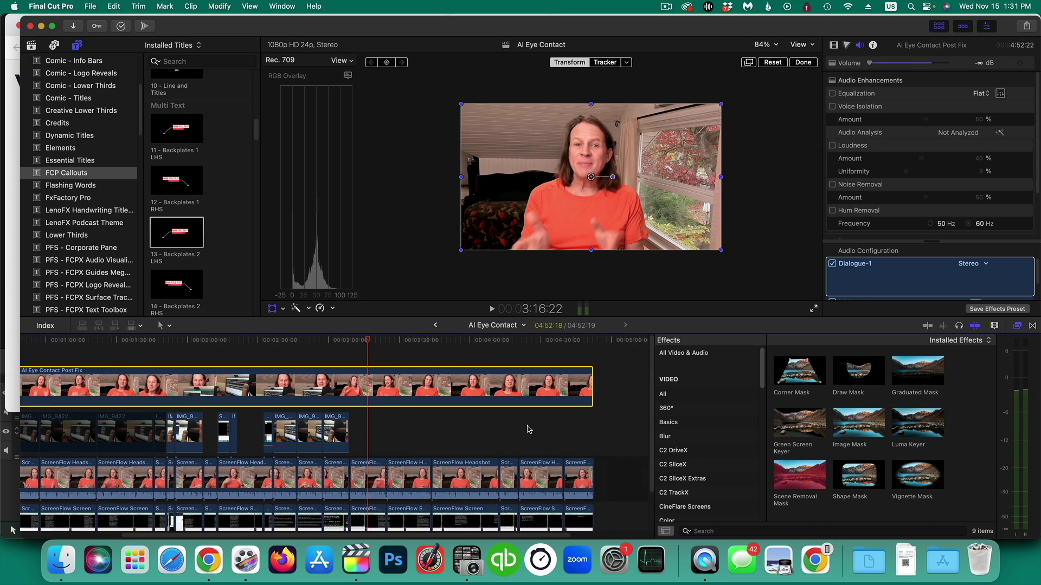
click(533, 342)
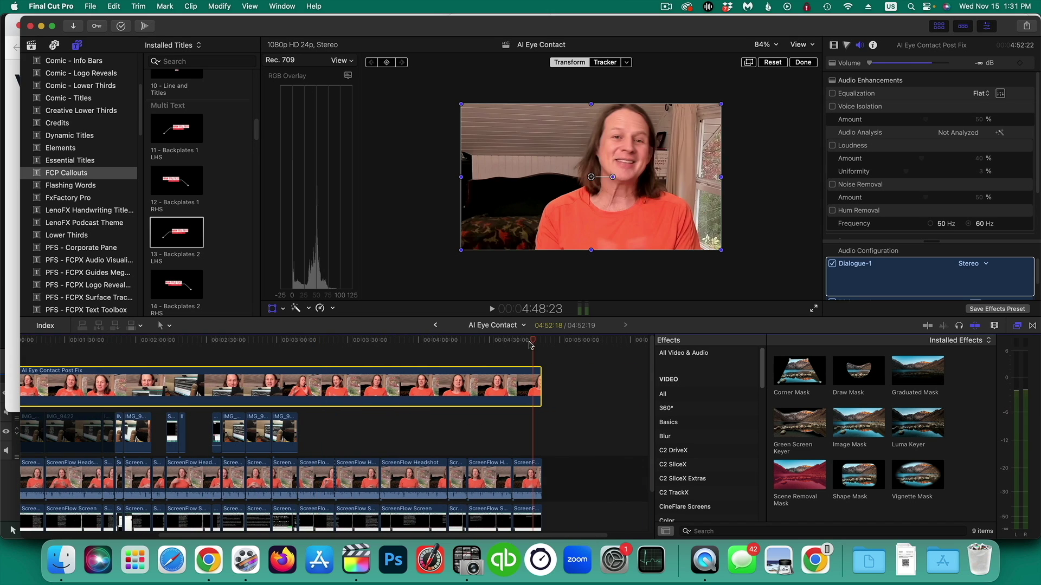